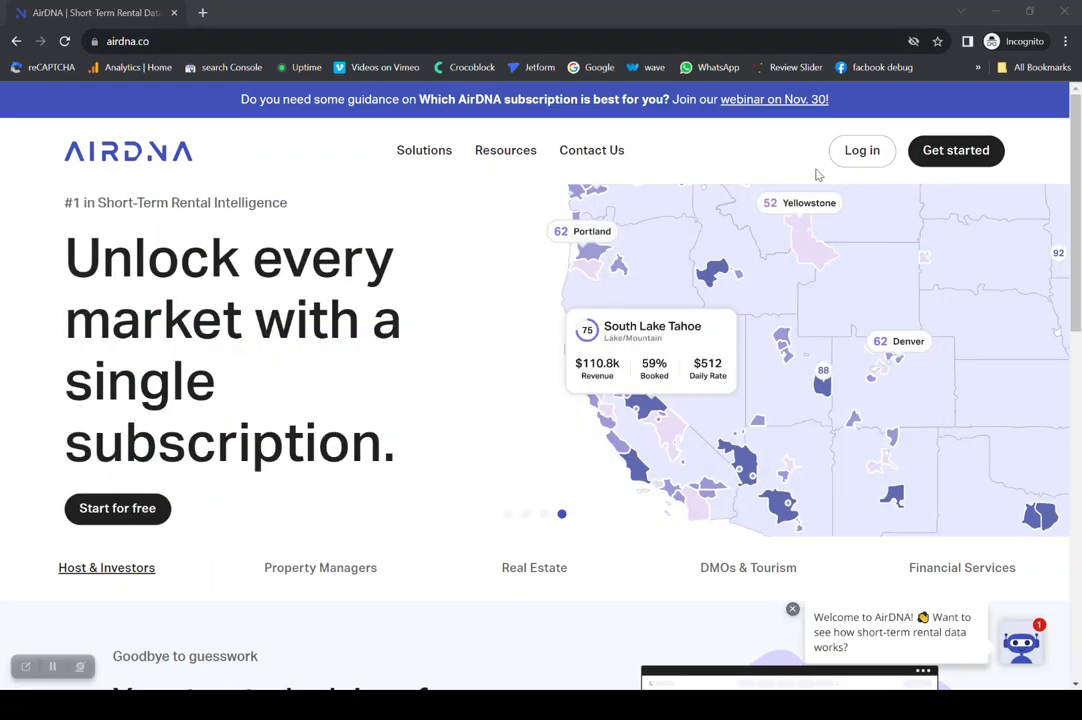
- Open the AirDNA registration form and fill in the account holder's first and last name
click(955, 152)
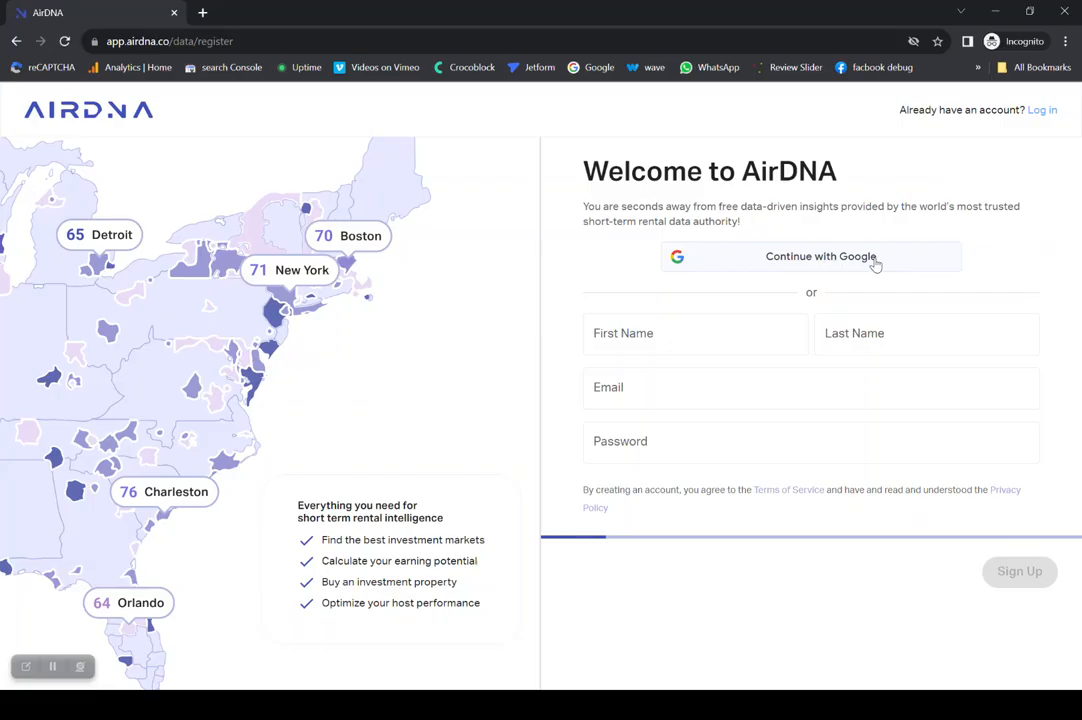
click(703, 333)
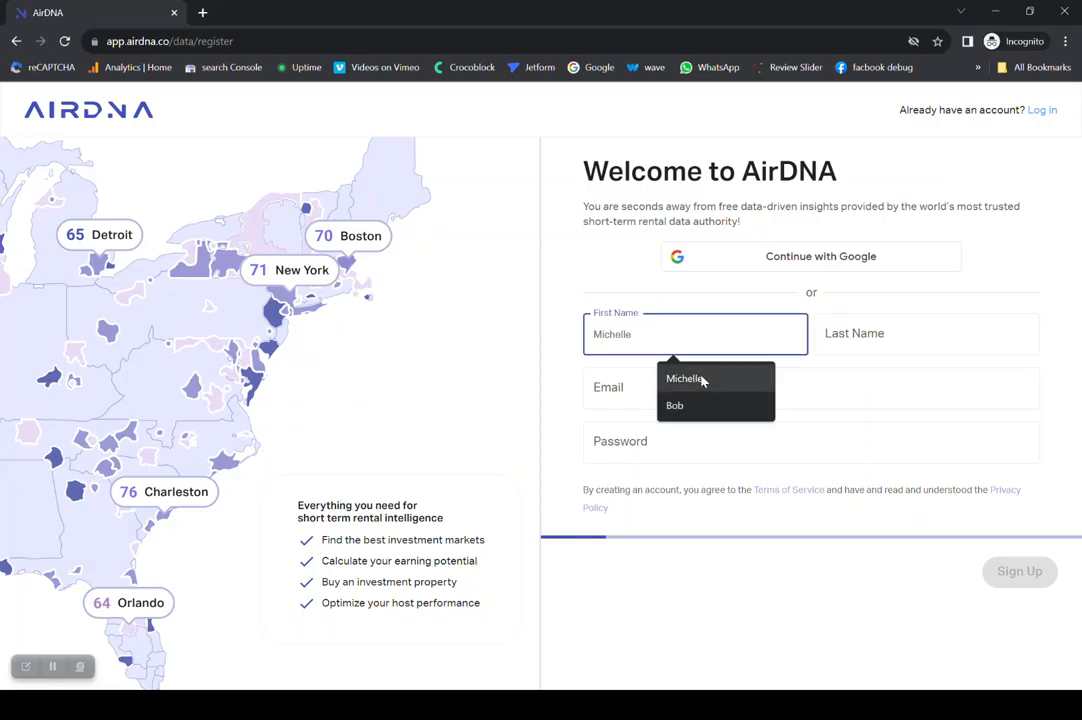
click(701, 378)
click(846, 333)
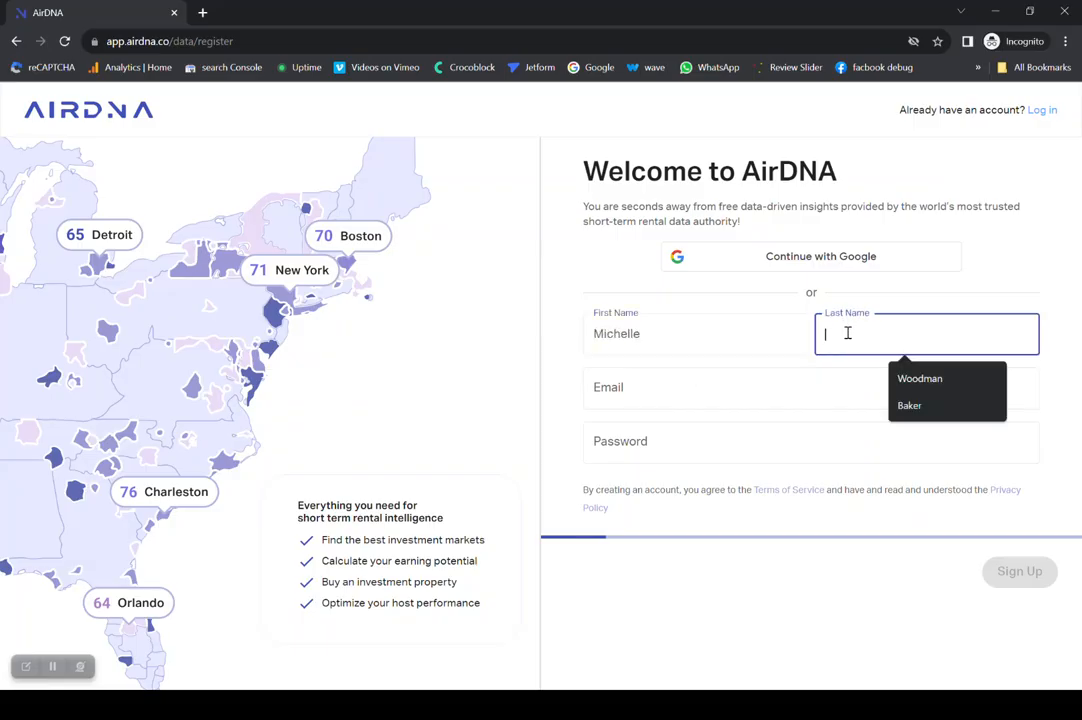
click(913, 378)
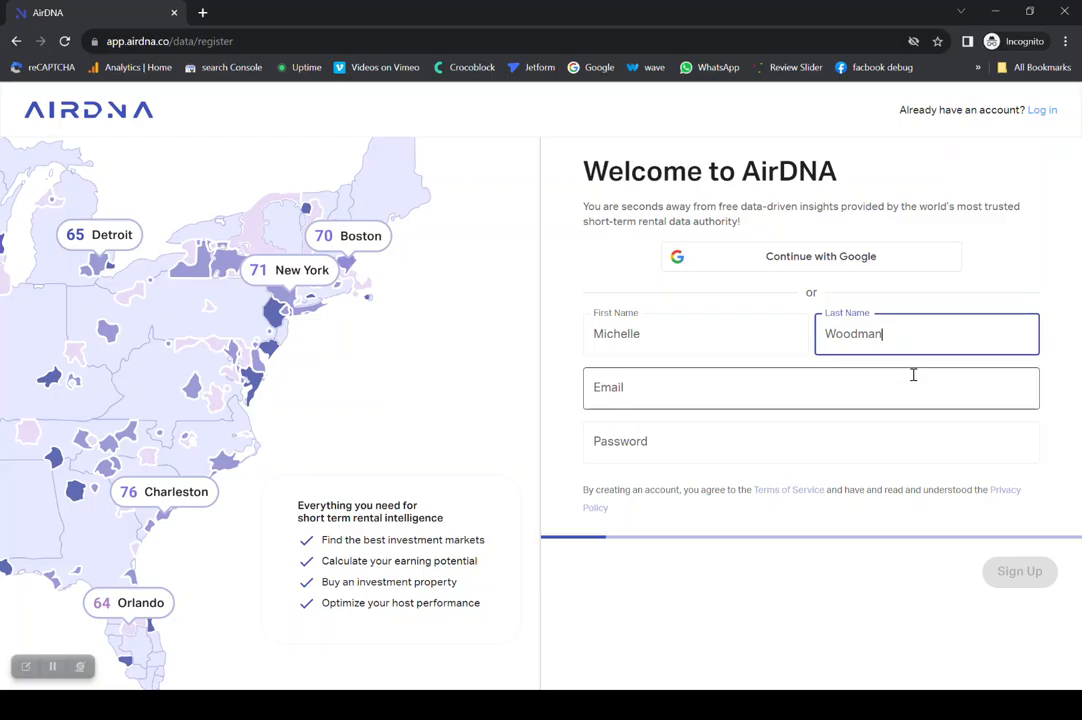
- Fill in the account holder's e-mail address on the registration form
click(628, 397)
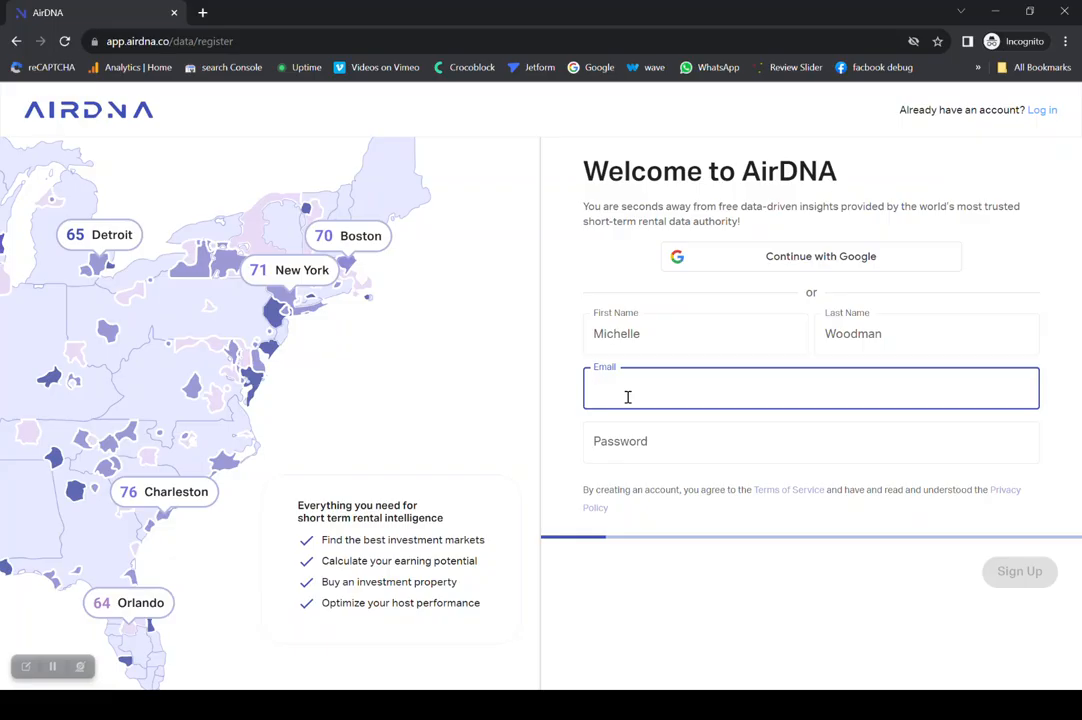
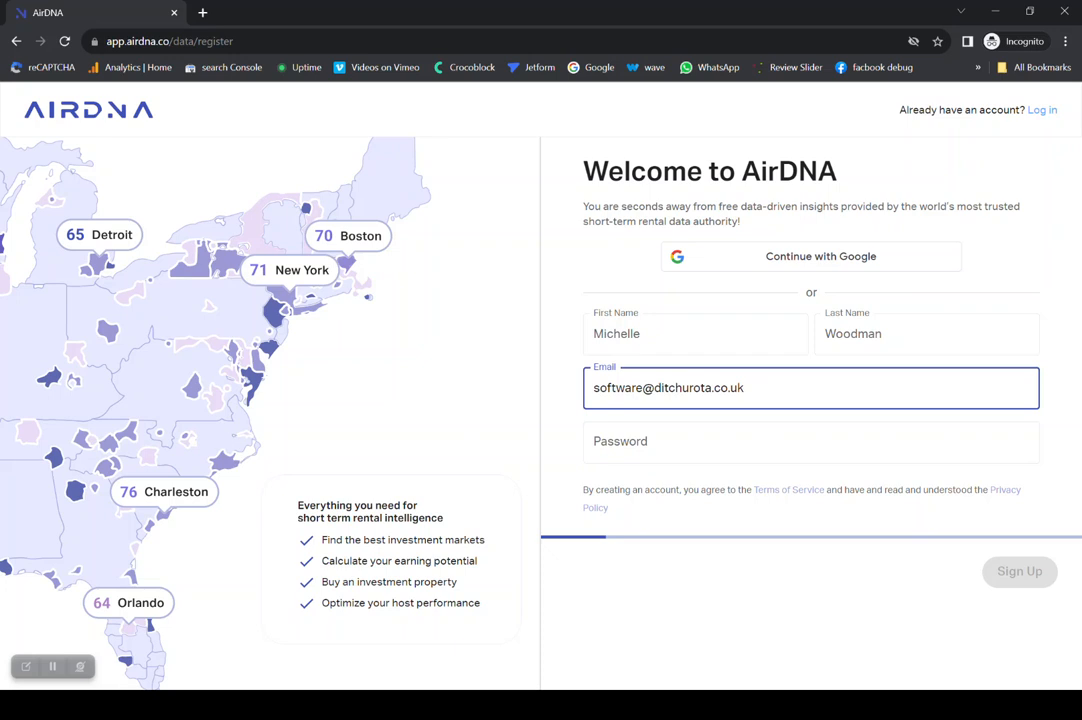
- Enter the account password and submit the registration form
key(Tab)
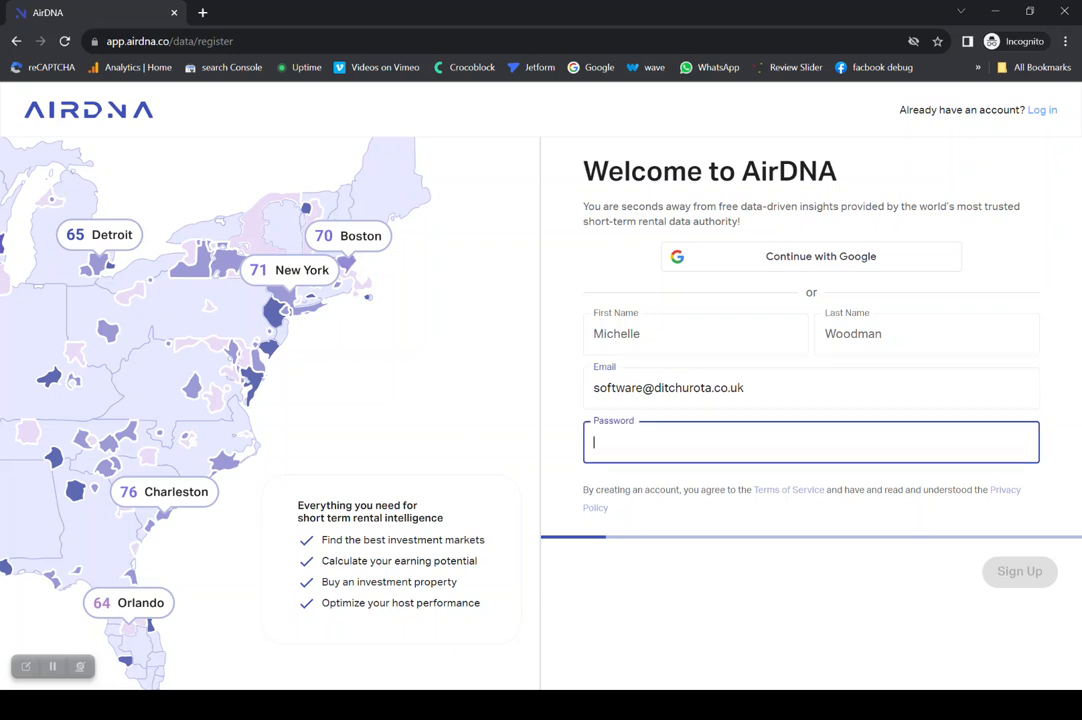
text(••)
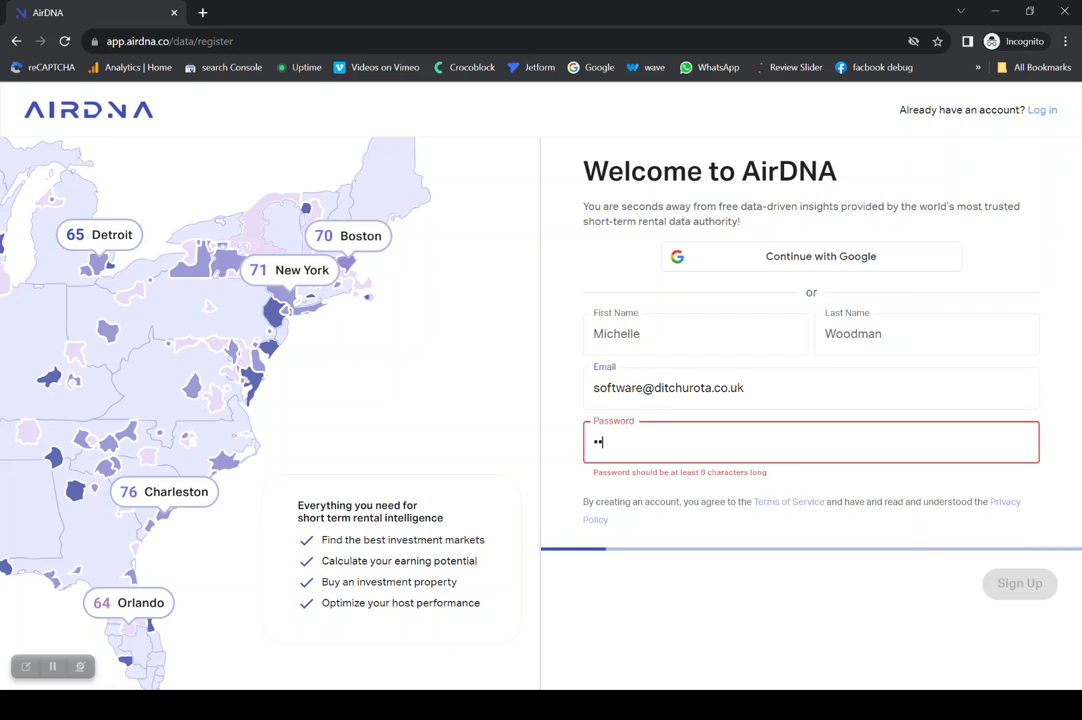
text(••••••)
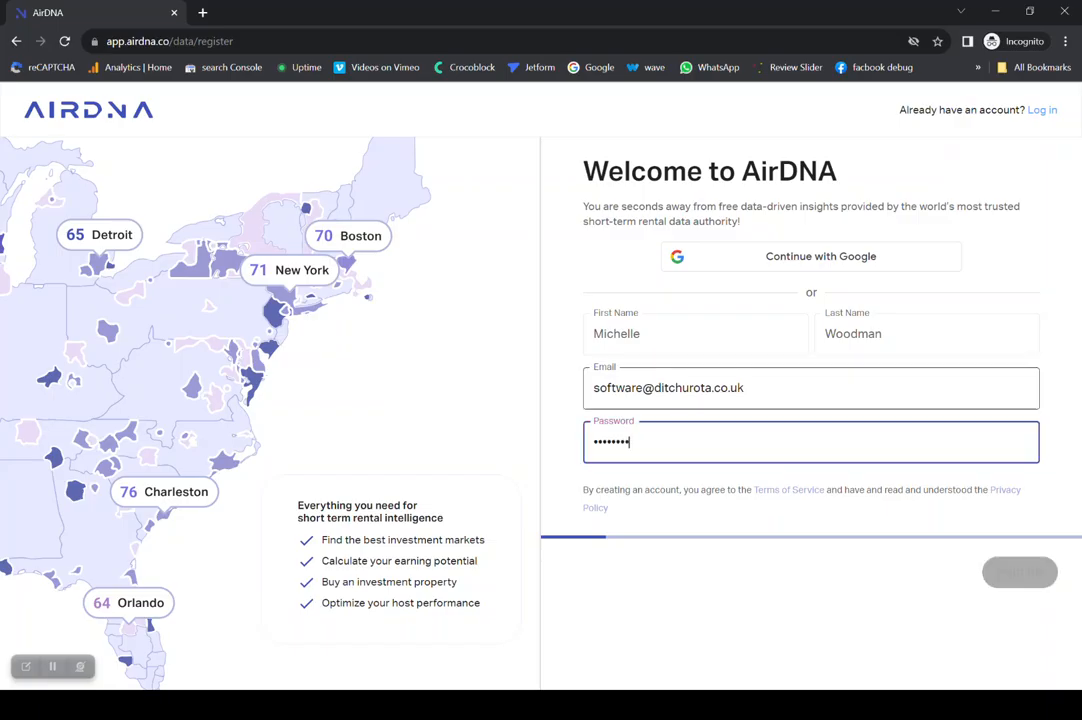
text(•••)
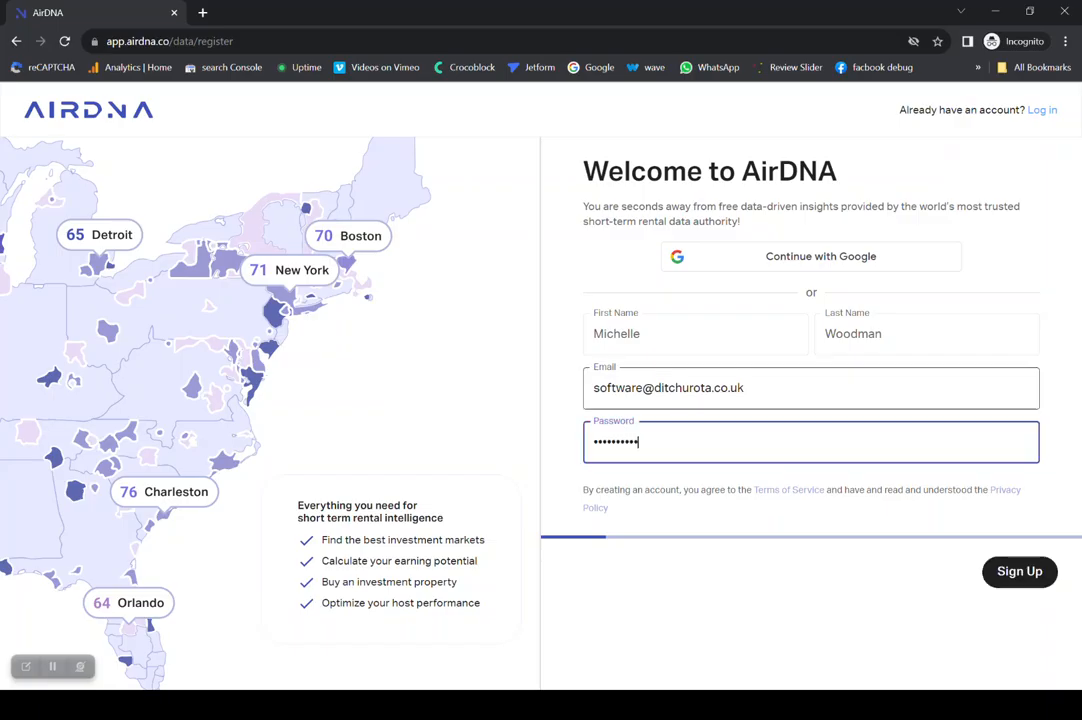
text(•)
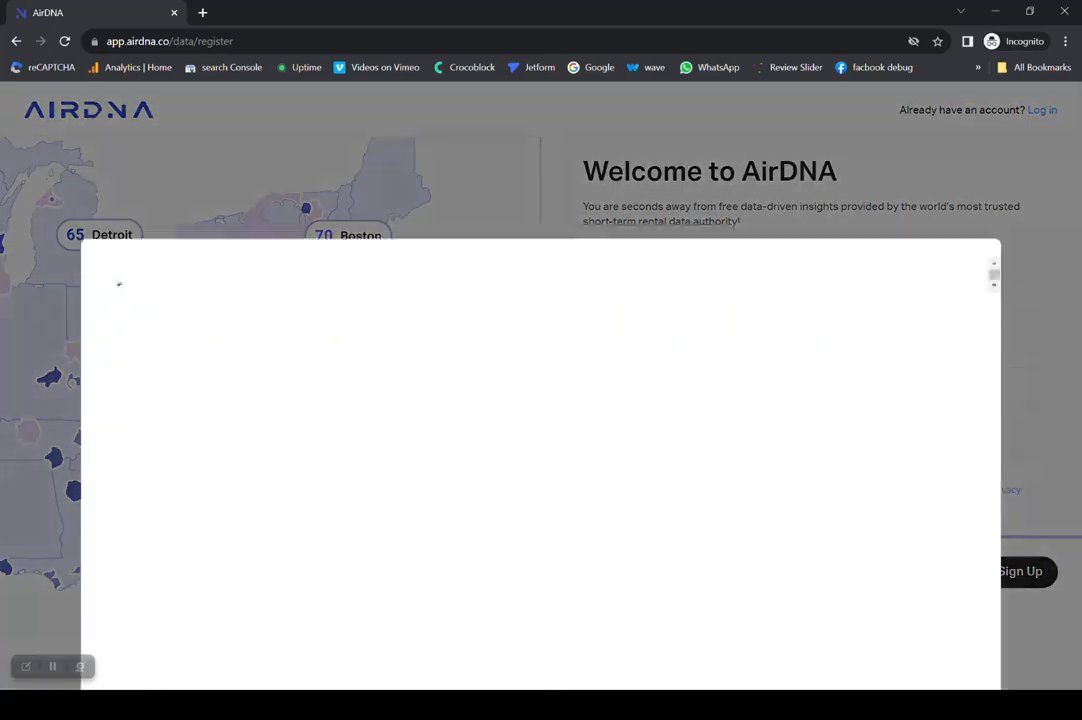
- Go to the end of the Website, Data, Software and/or Services Terms & Conditions and accept them
click(541, 580)
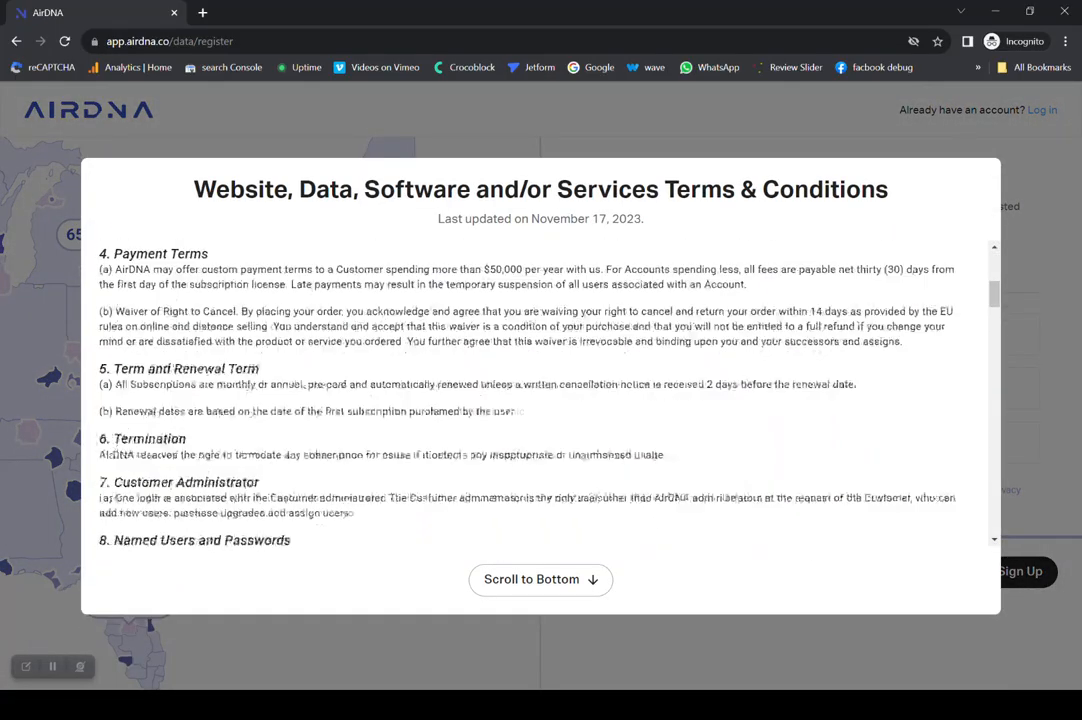
click(313, 507)
click(541, 580)
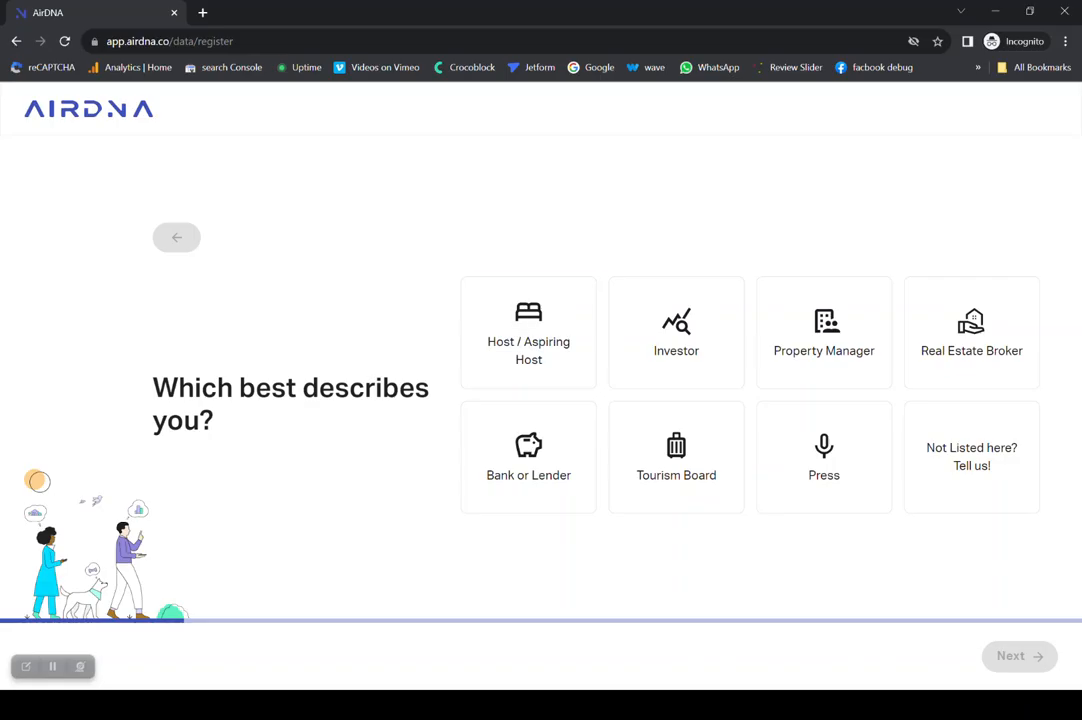
- Answer the onboarding questions with Host / Aspiring Host, 4-10 properties owned and Pricing advice for my listing, and finish the setup
click(528, 333)
click(1019, 656)
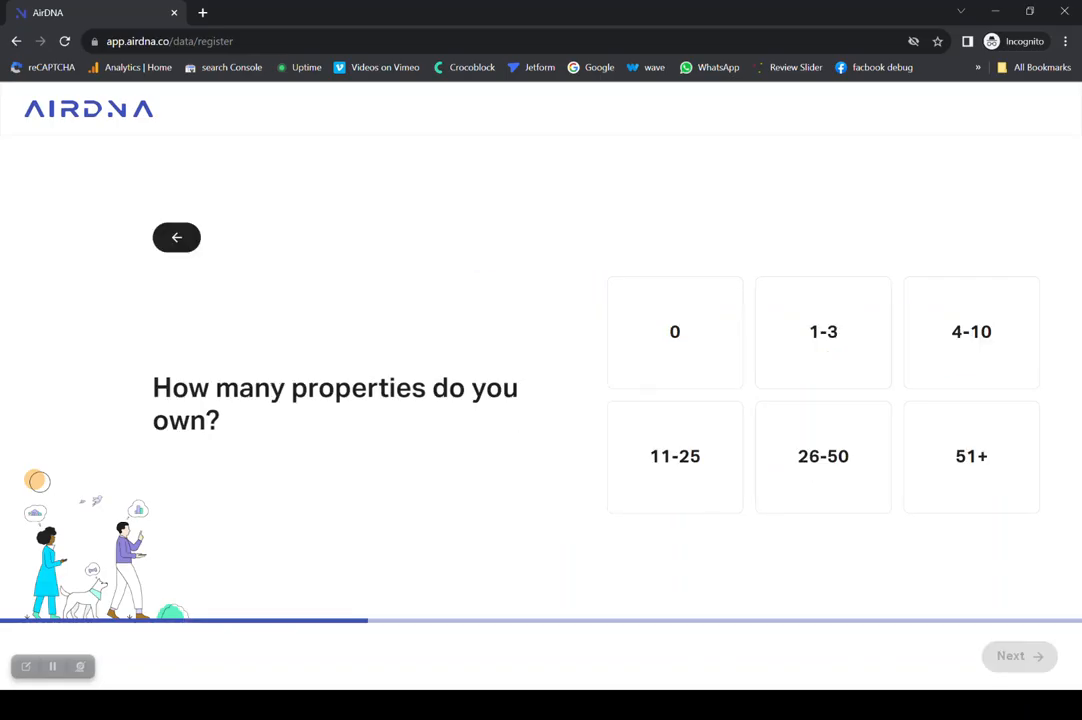
click(971, 333)
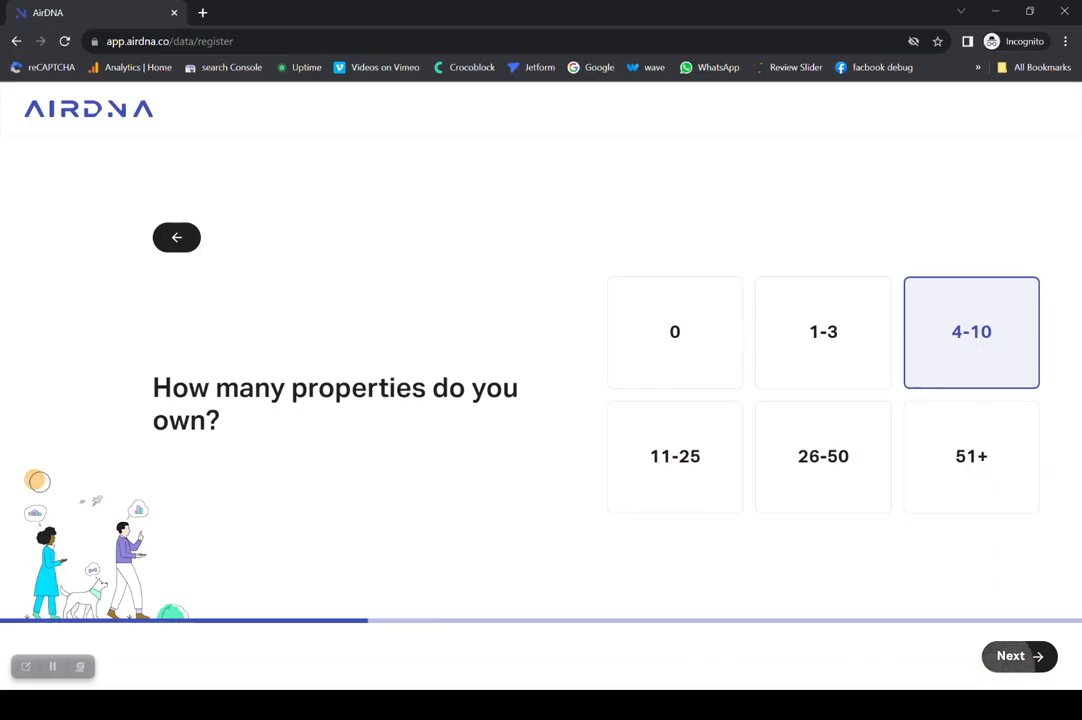
click(1030, 656)
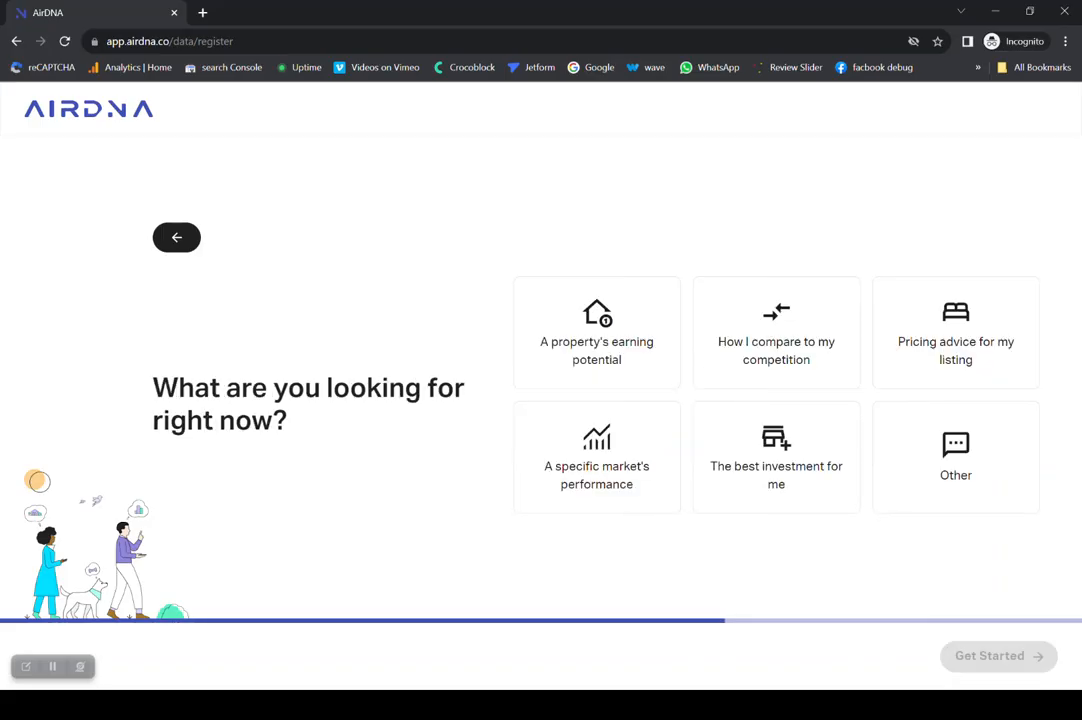
click(956, 333)
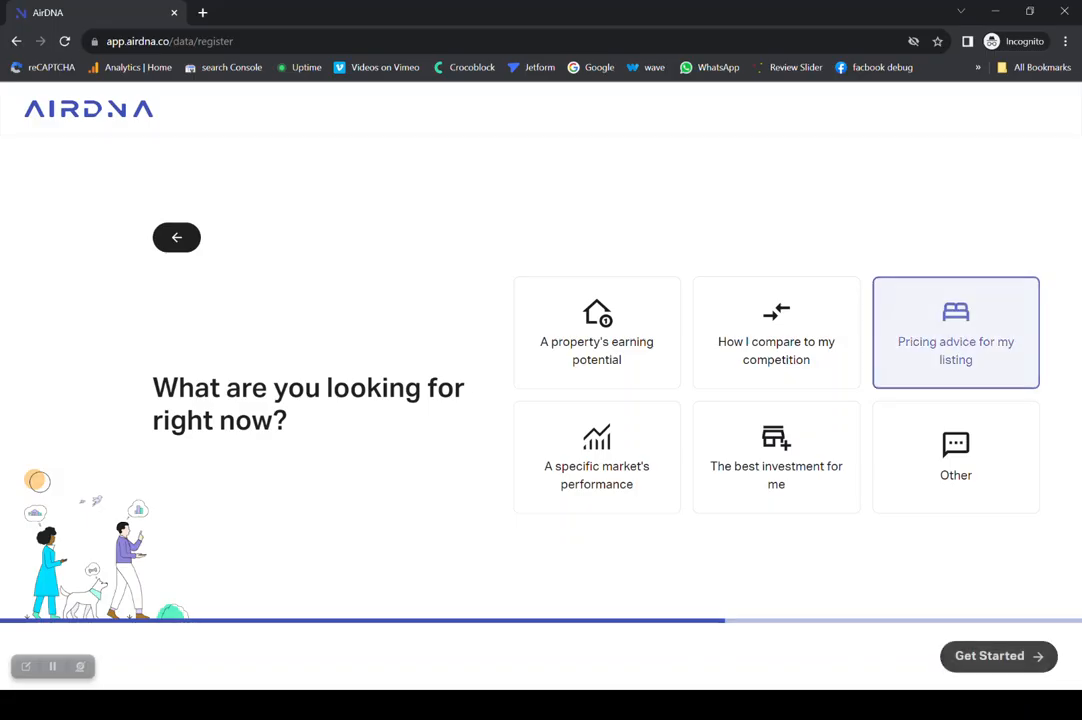
click(998, 656)
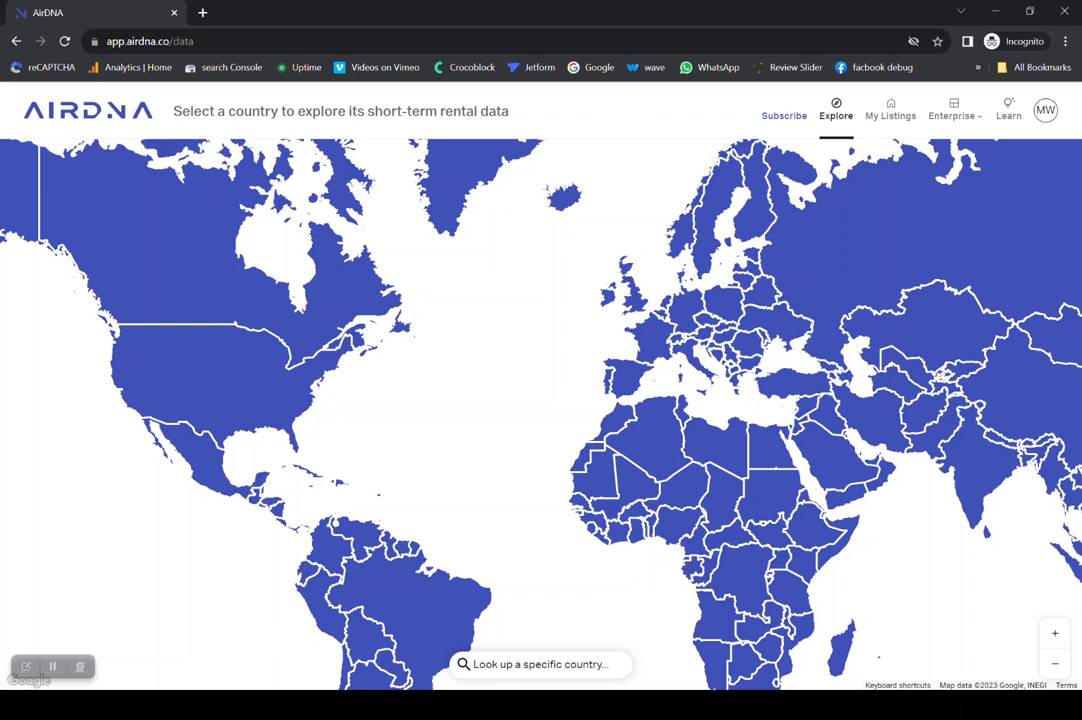
- Select the United Kingdom on the country map and look through its short-term rental markets
click(640, 298)
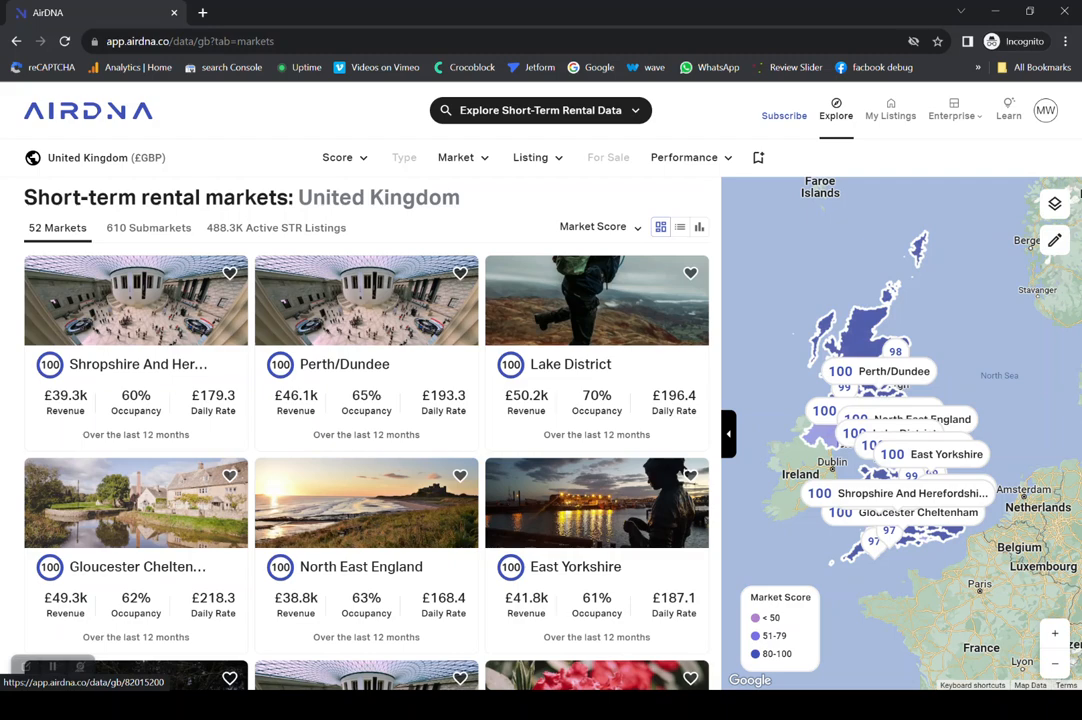
scroll(366, 450, down, 3)
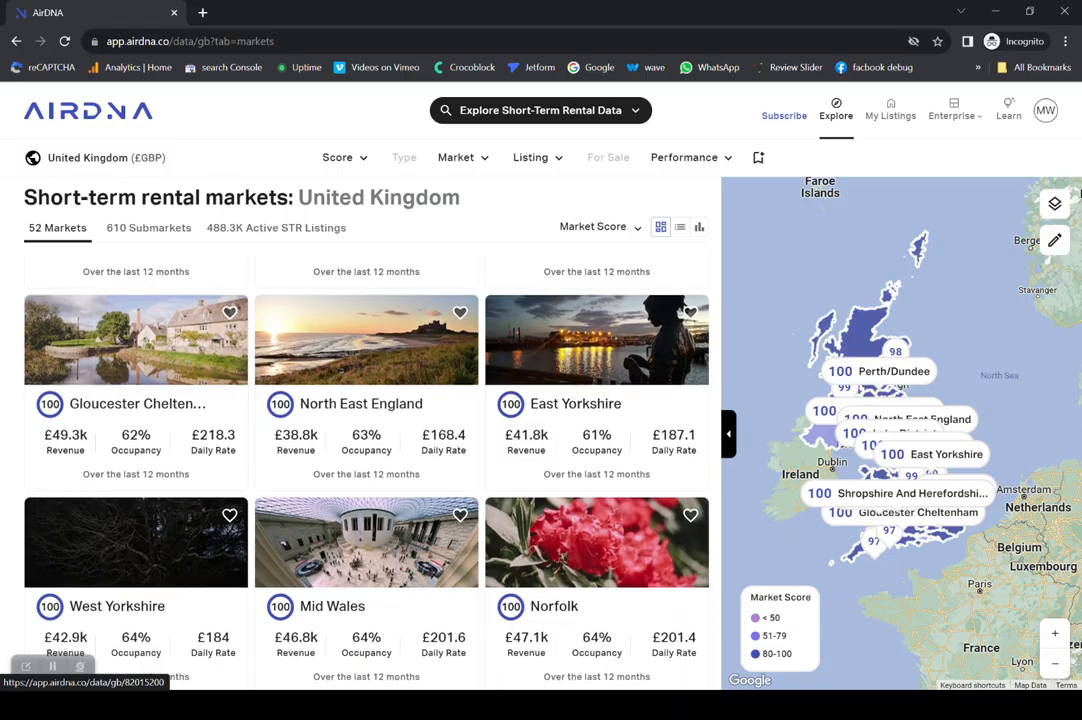
scroll(366, 450, down, 2)
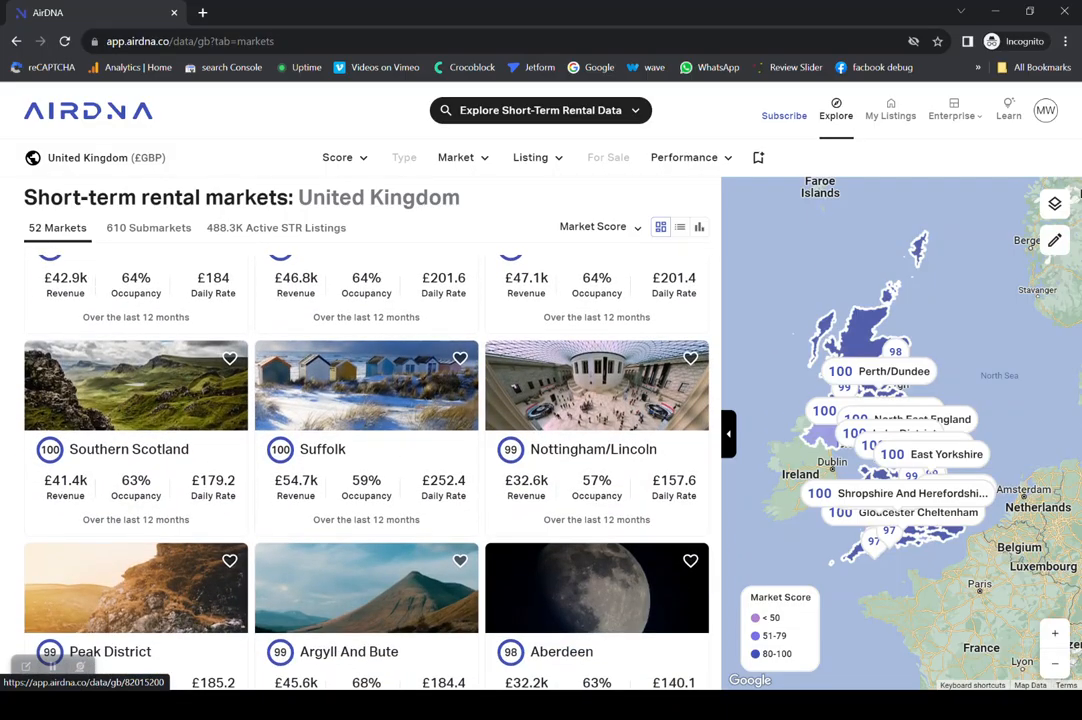
scroll(366, 450, down, 2)
scroll(366, 450, down, 3)
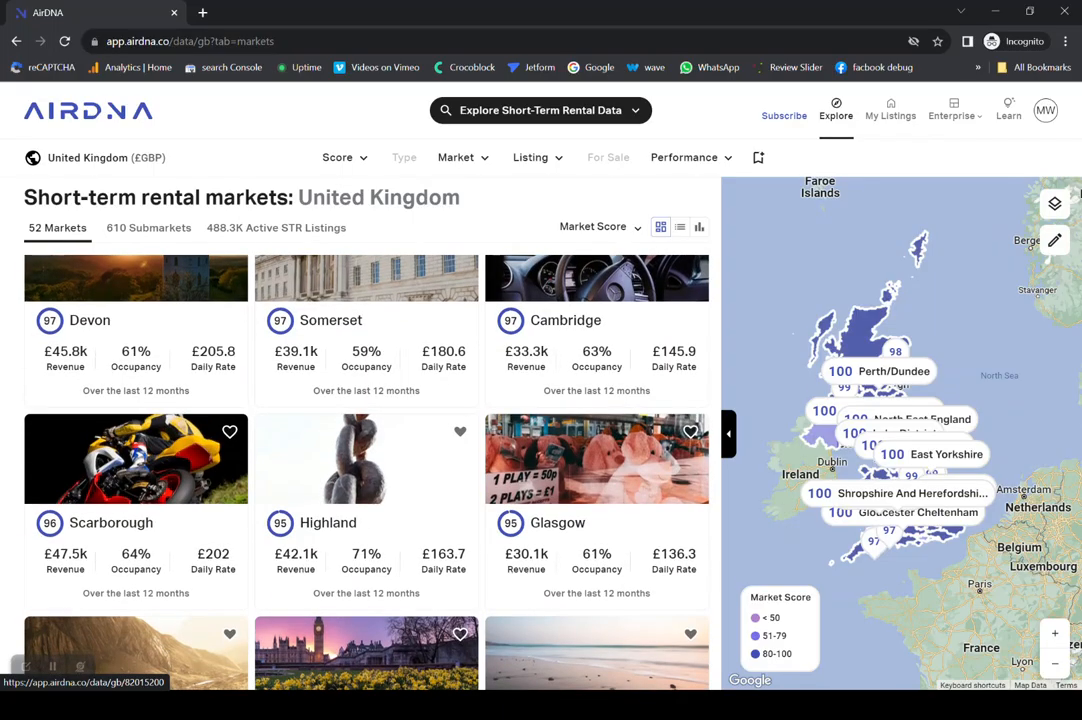
scroll(366, 450, up, 7)
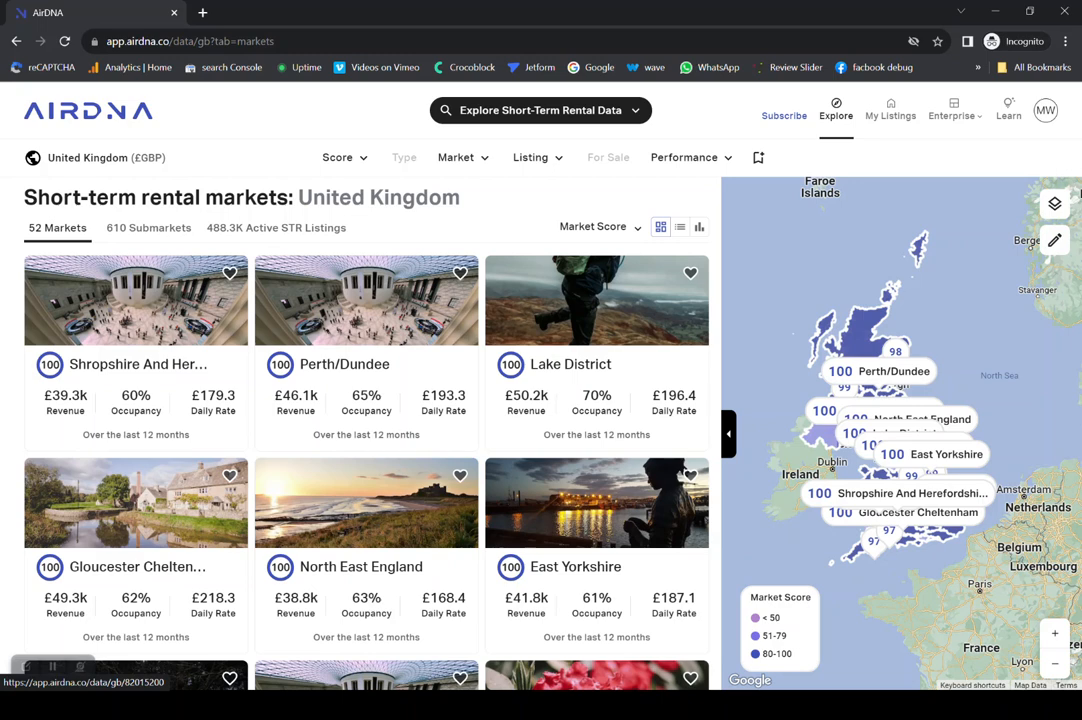
- Open the page for connecting Airbnb listings under My Listings, and switch to the Airbnb host dashboard window
click(890, 110)
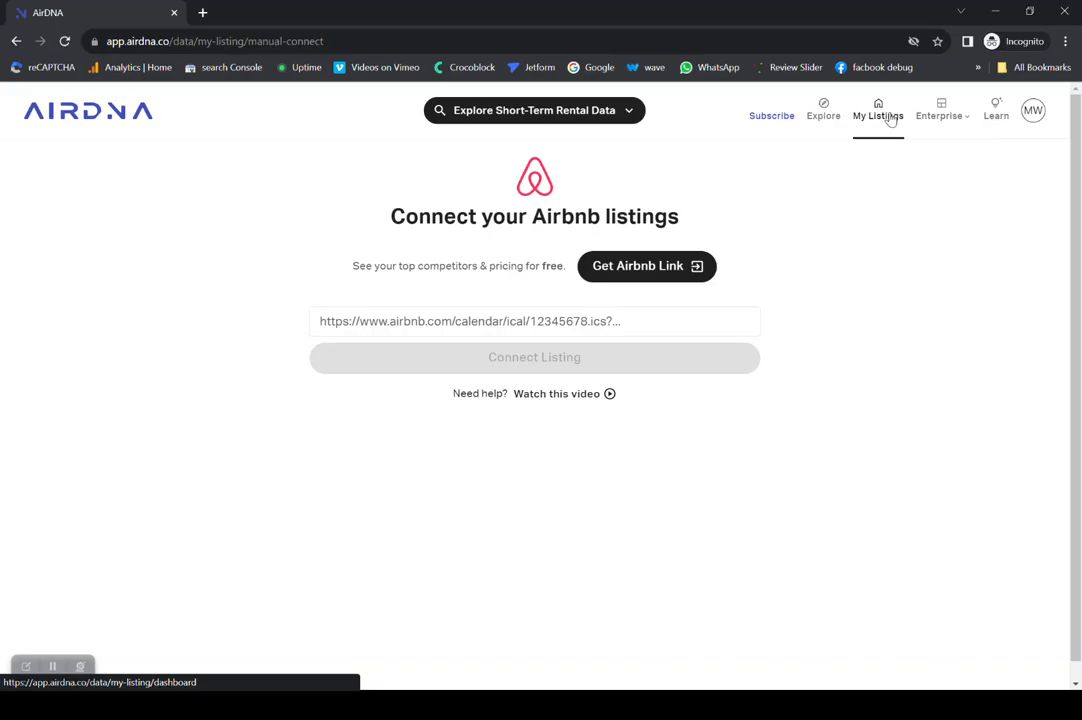
key(alt+Tab)
key(alt+Tab)
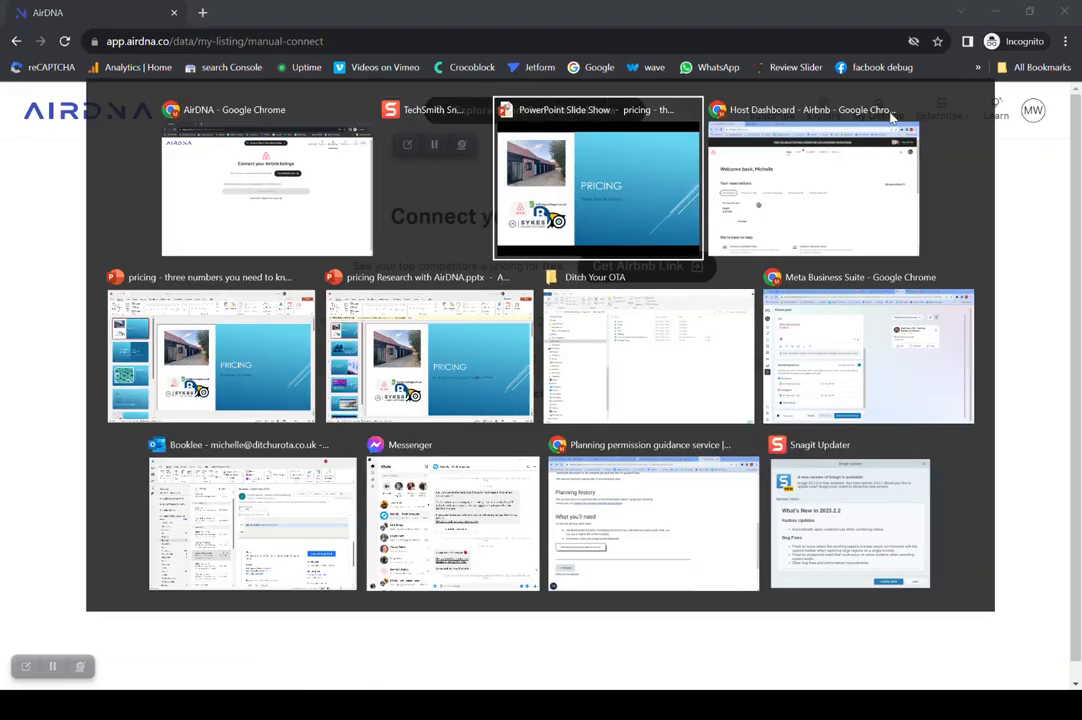
key(alt+Tab)
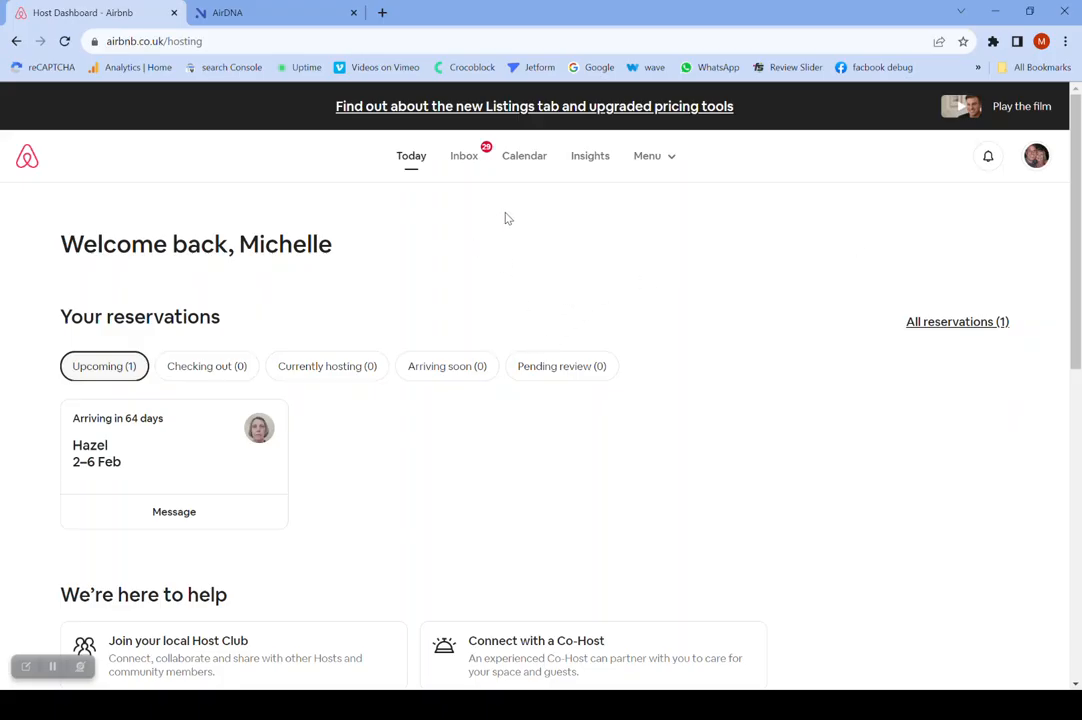
- Open the calendar of the account's only Airbnb listing and show its availability settings
click(521, 162)
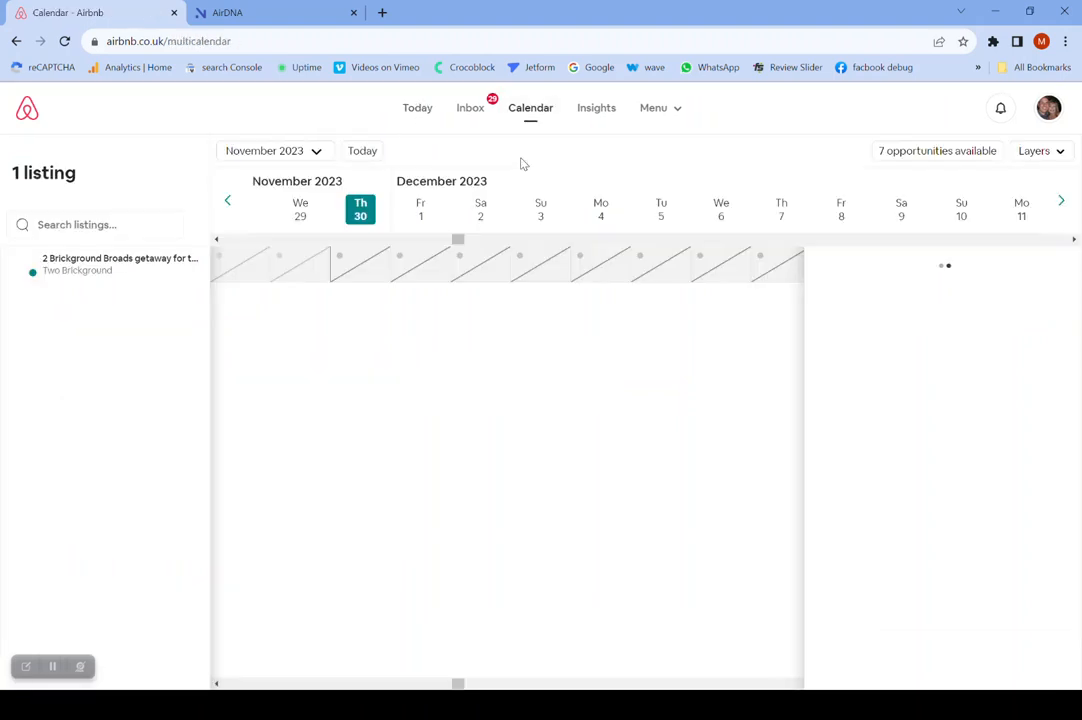
click(86, 265)
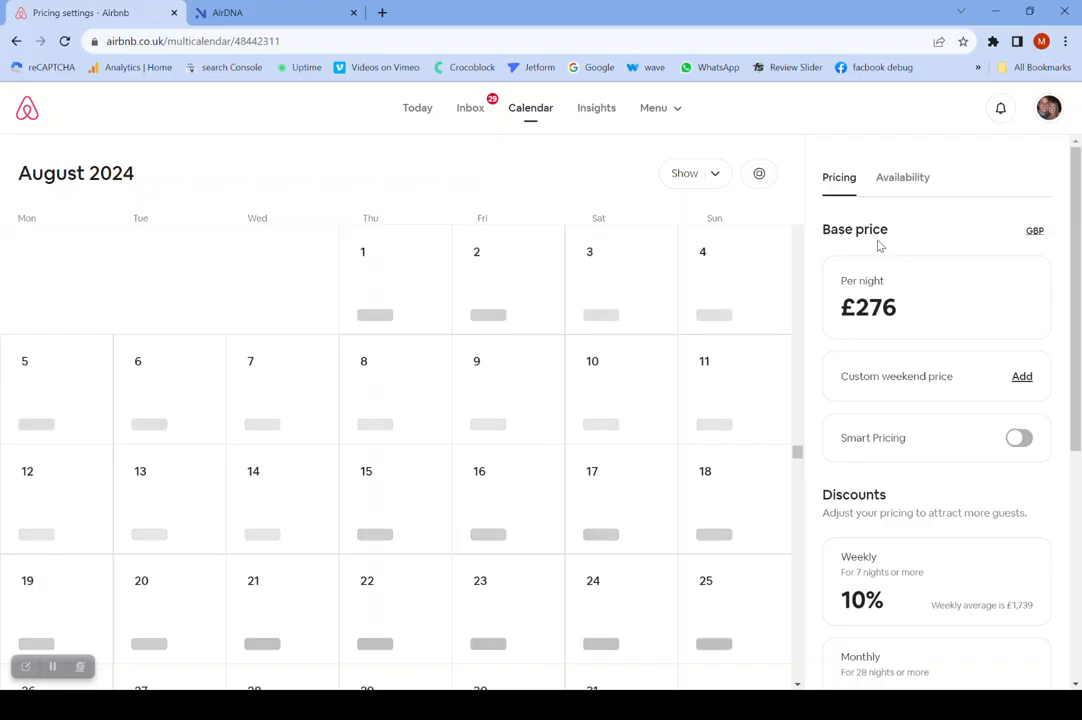
click(901, 182)
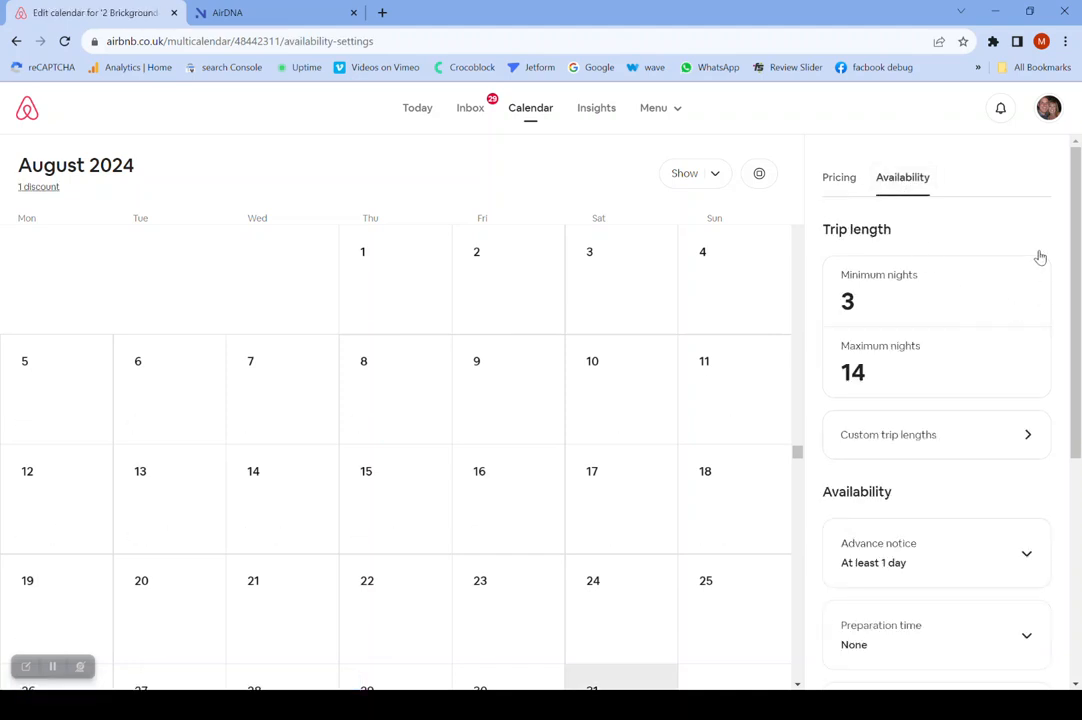
- Copy the calendar URL from the listing's Airbnb calendar export and switch back to the AirDNA window
drag(1072, 204, 1078, 435)
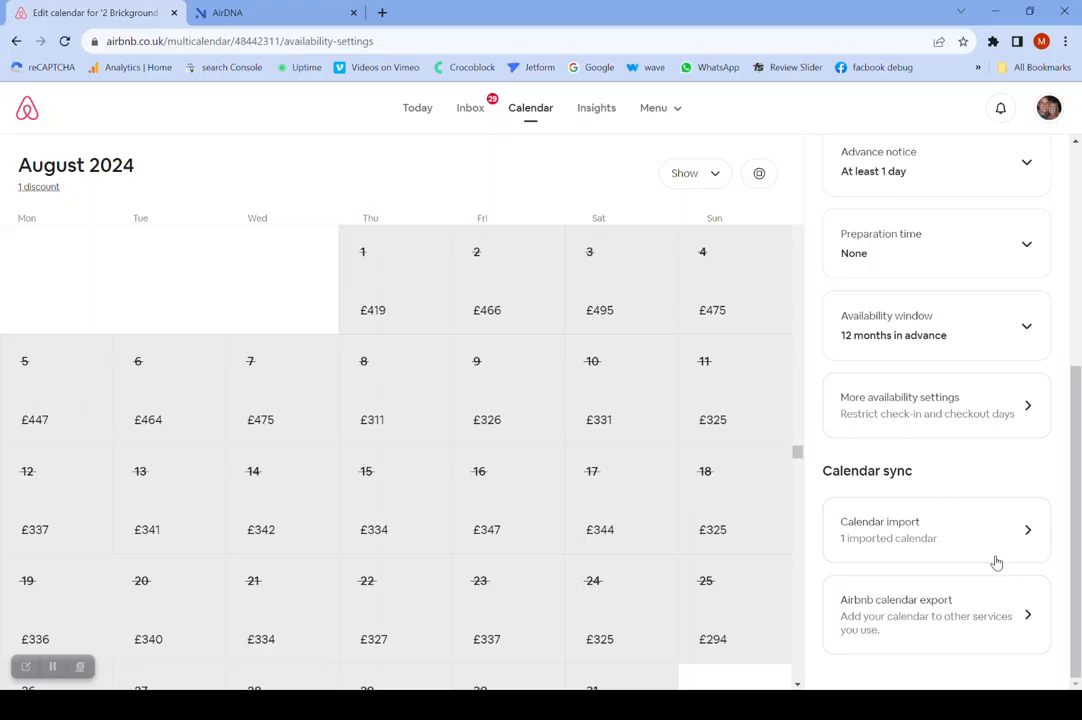
click(898, 621)
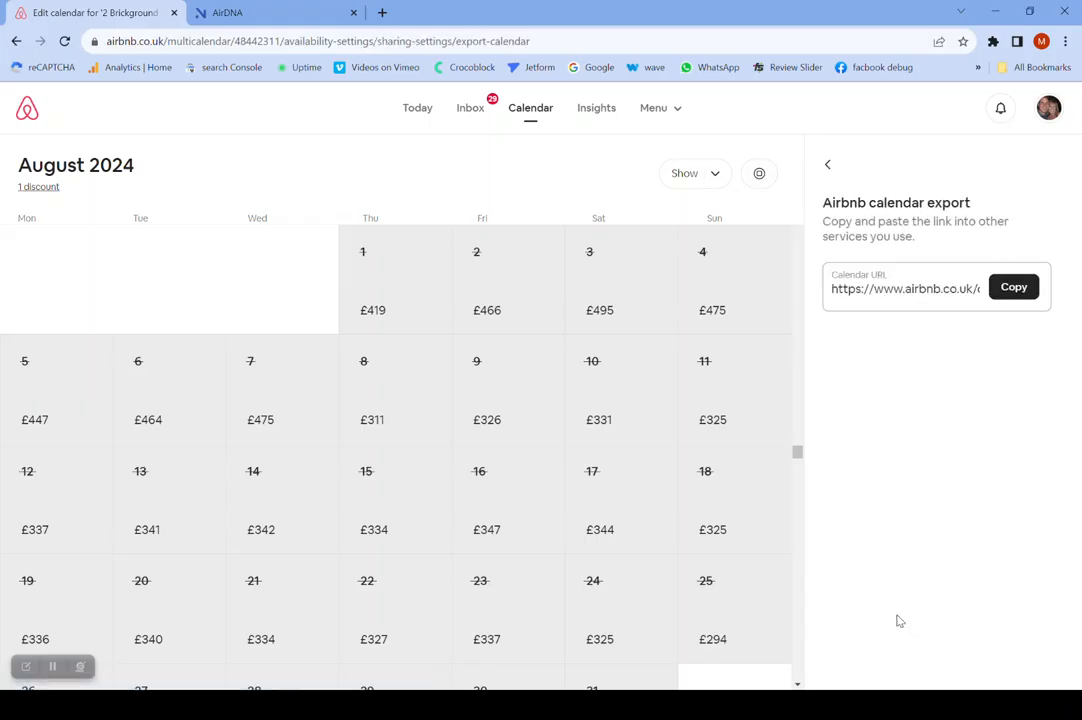
click(1015, 289)
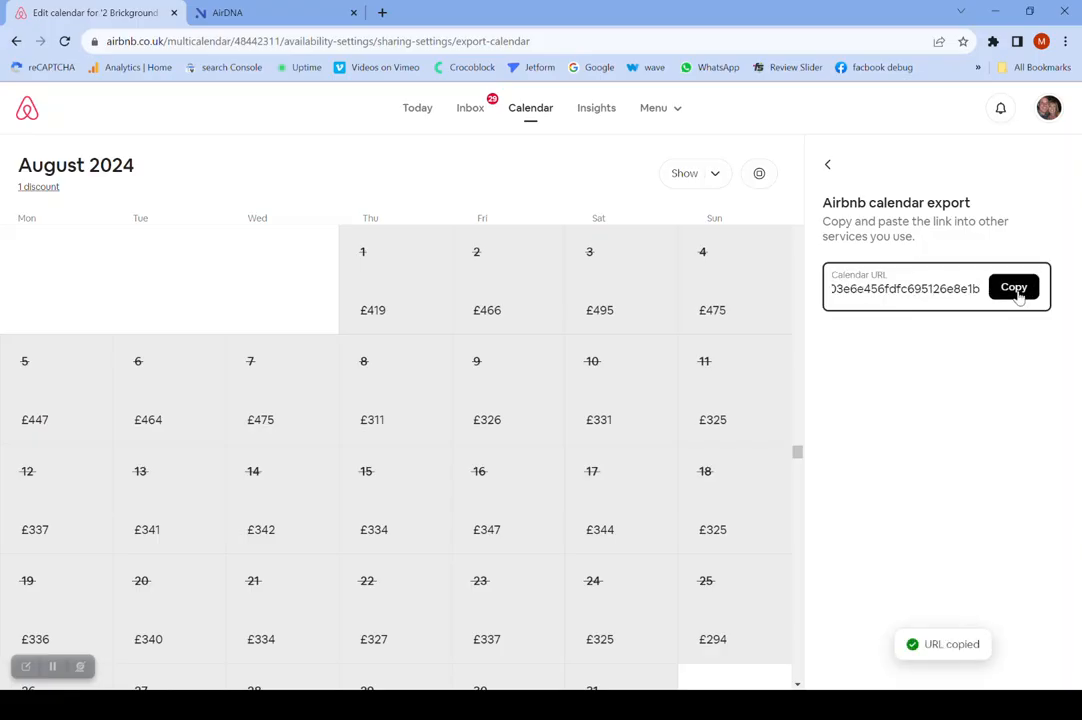
key(alt+Tab)
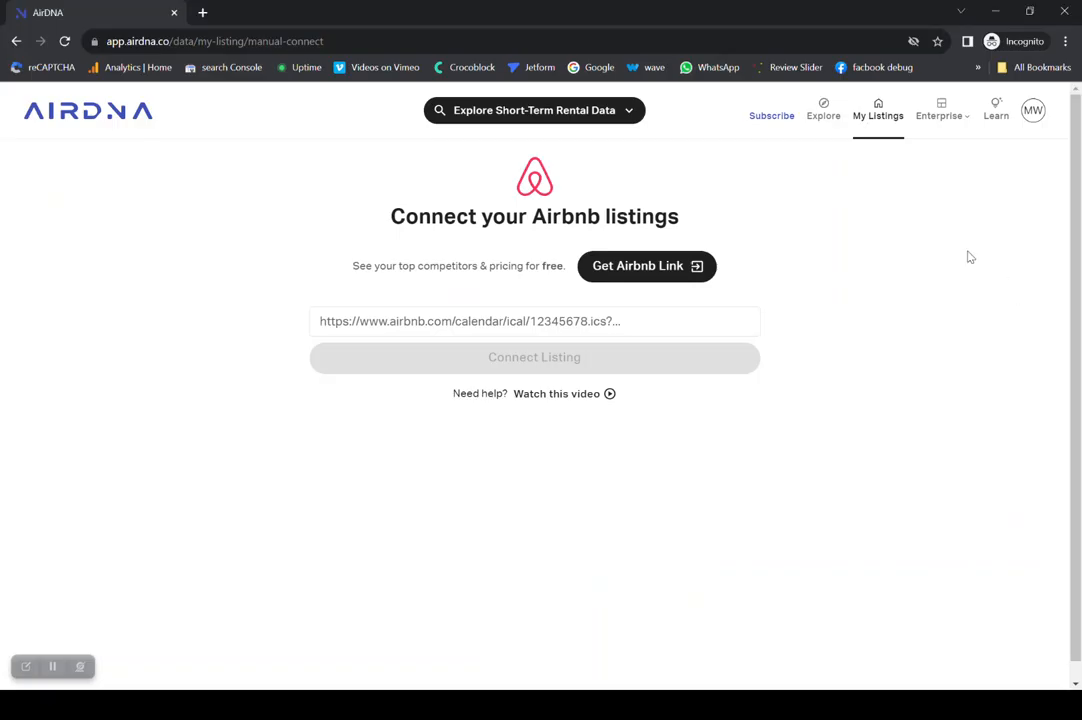
- Paste the copied Airbnb calendar URL into the link field for connecting a listing
click(324, 321)
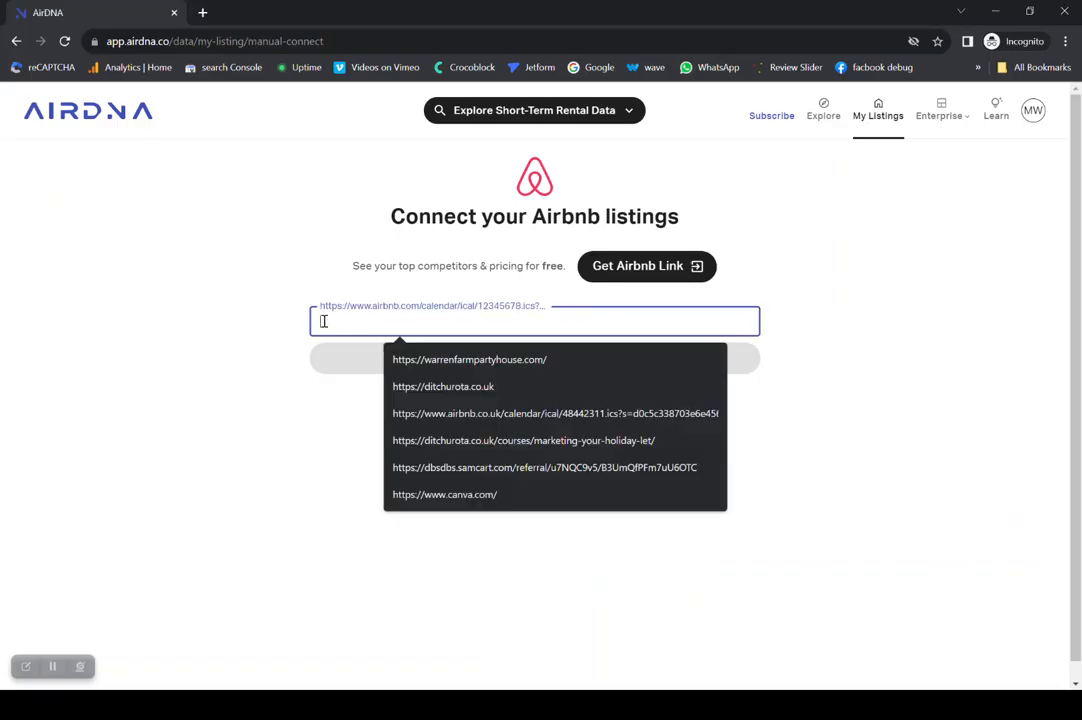
key(ctrl+v)
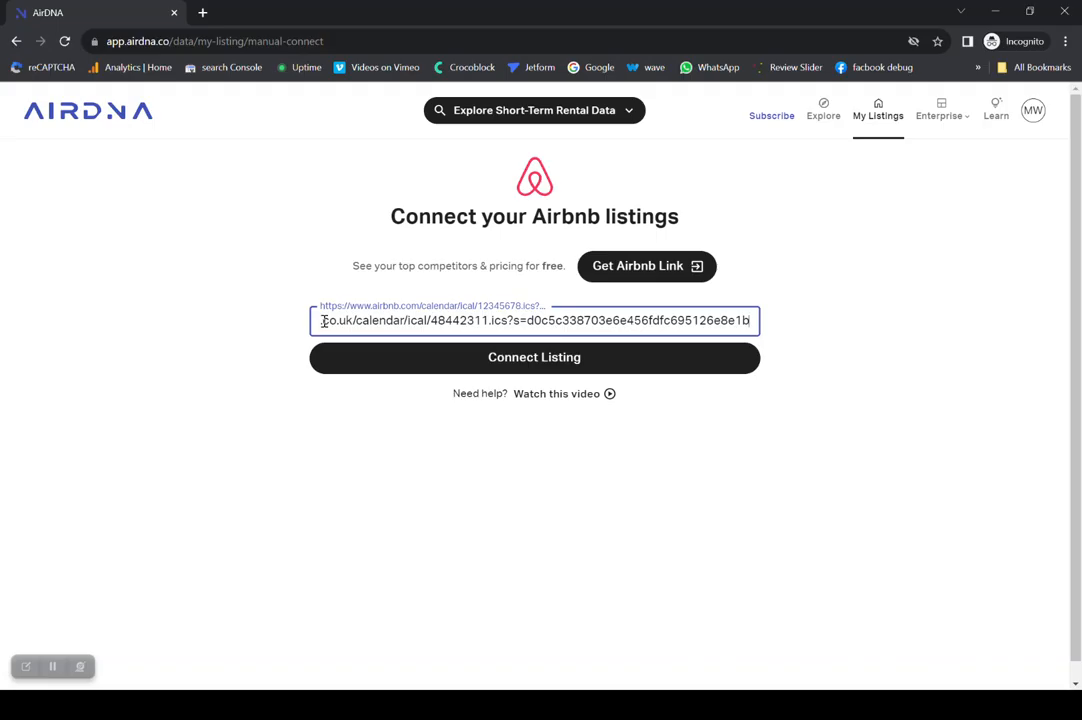
click(52, 666)
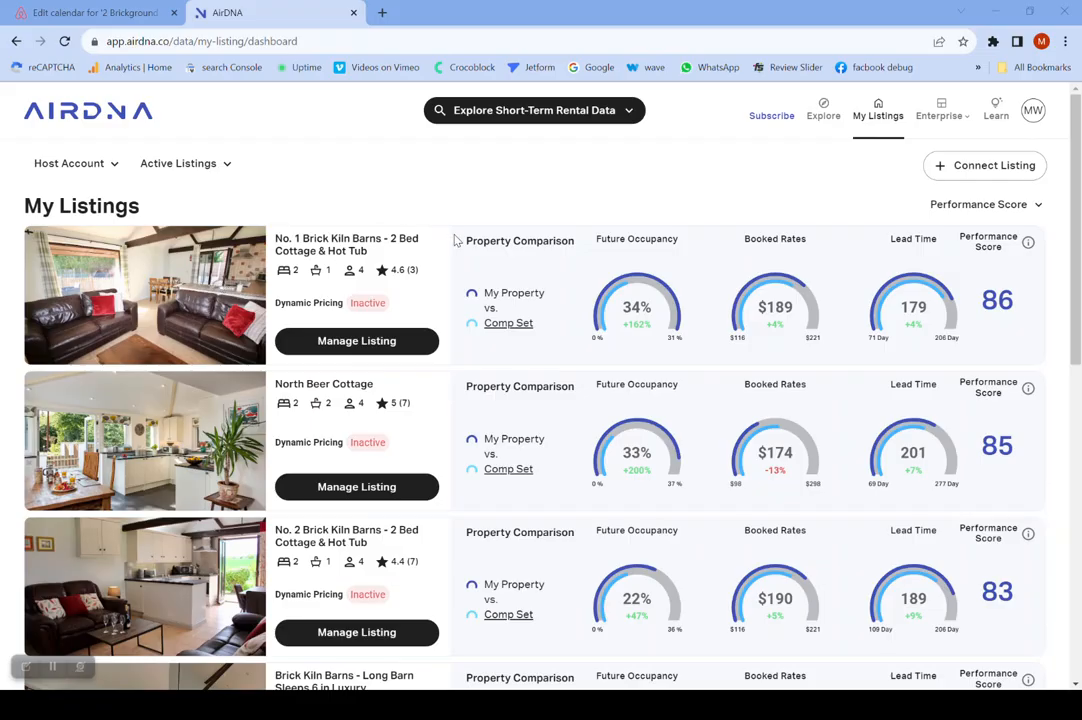
scroll(455, 240, down, 4)
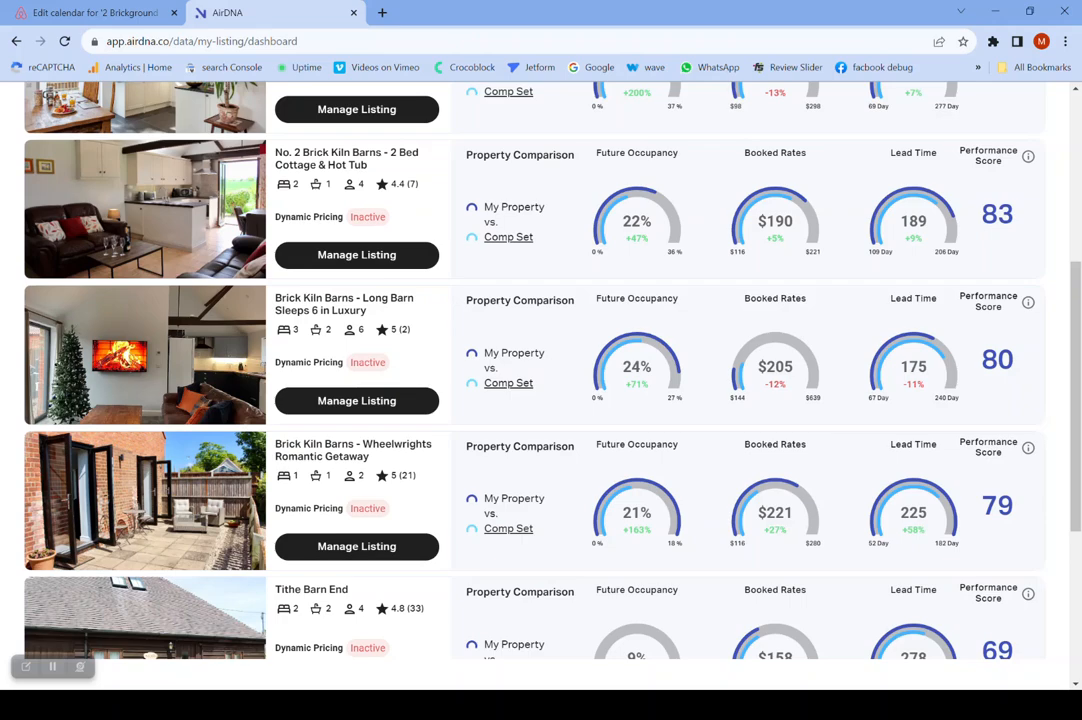
scroll(540, 380, down, 2)
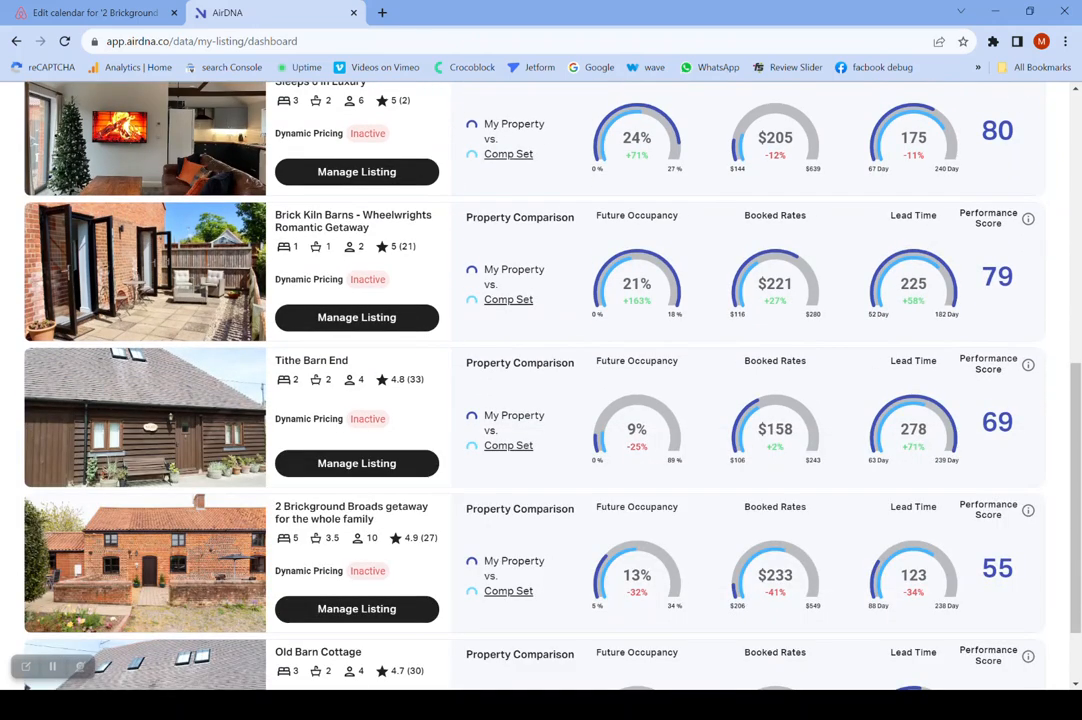
scroll(540, 380, down, 1)
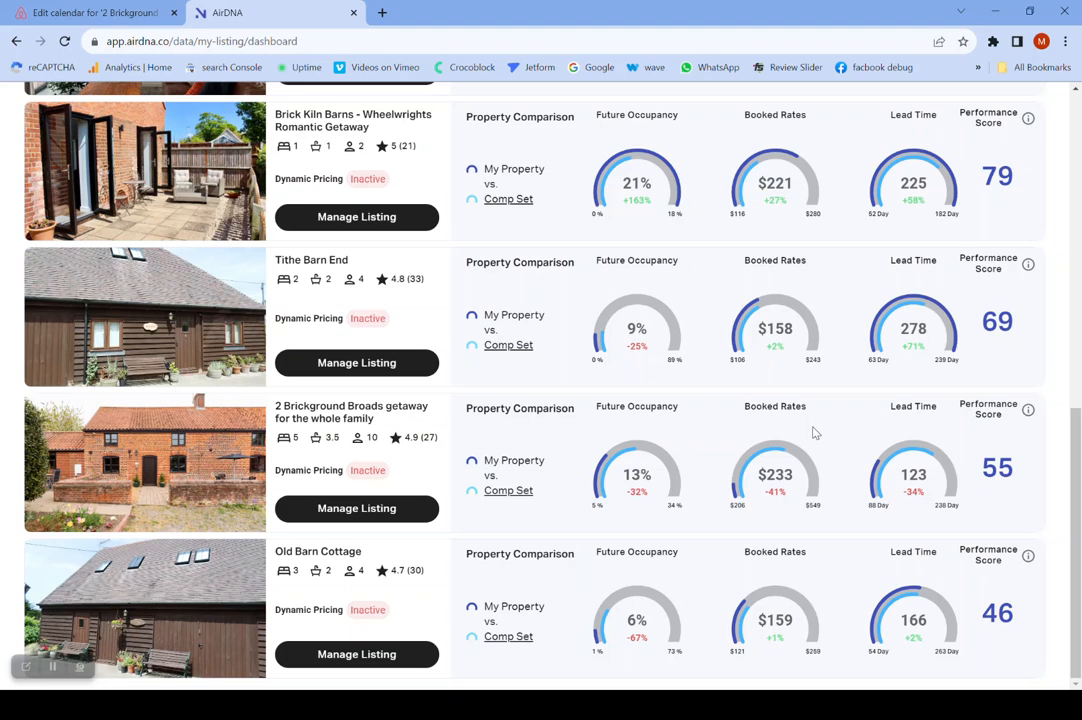
click(366, 512)
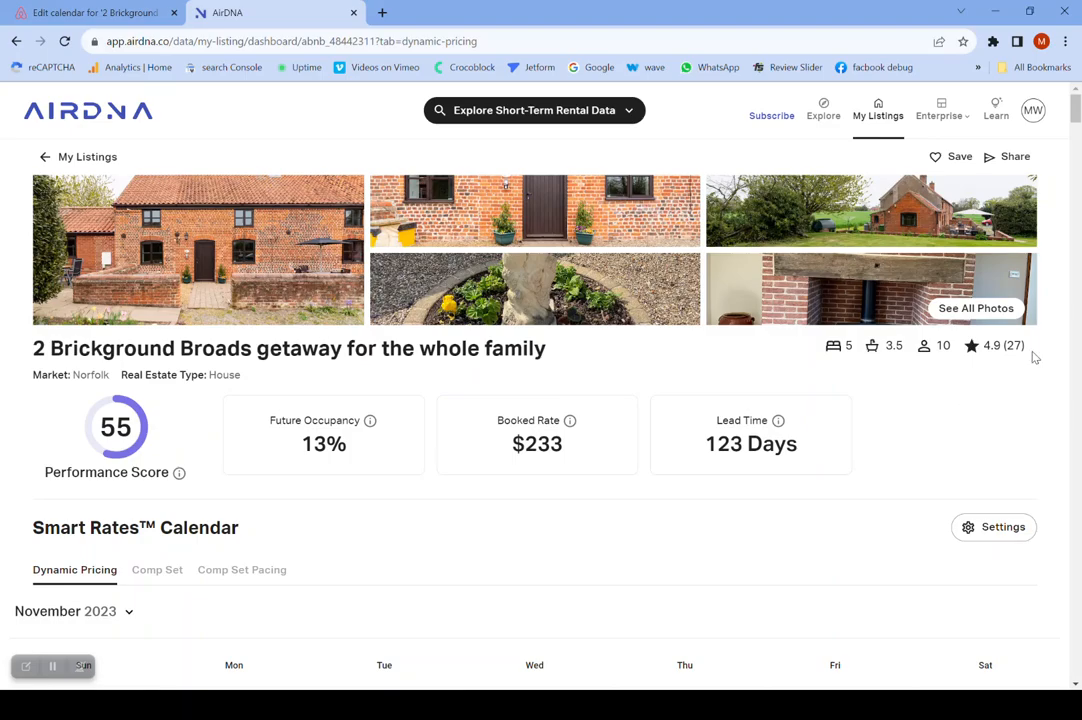
- Examine the Smart Rate breakdowns for December 7 and December 8, 2023 in the listing's dynamic pricing calendar
click(1076, 688)
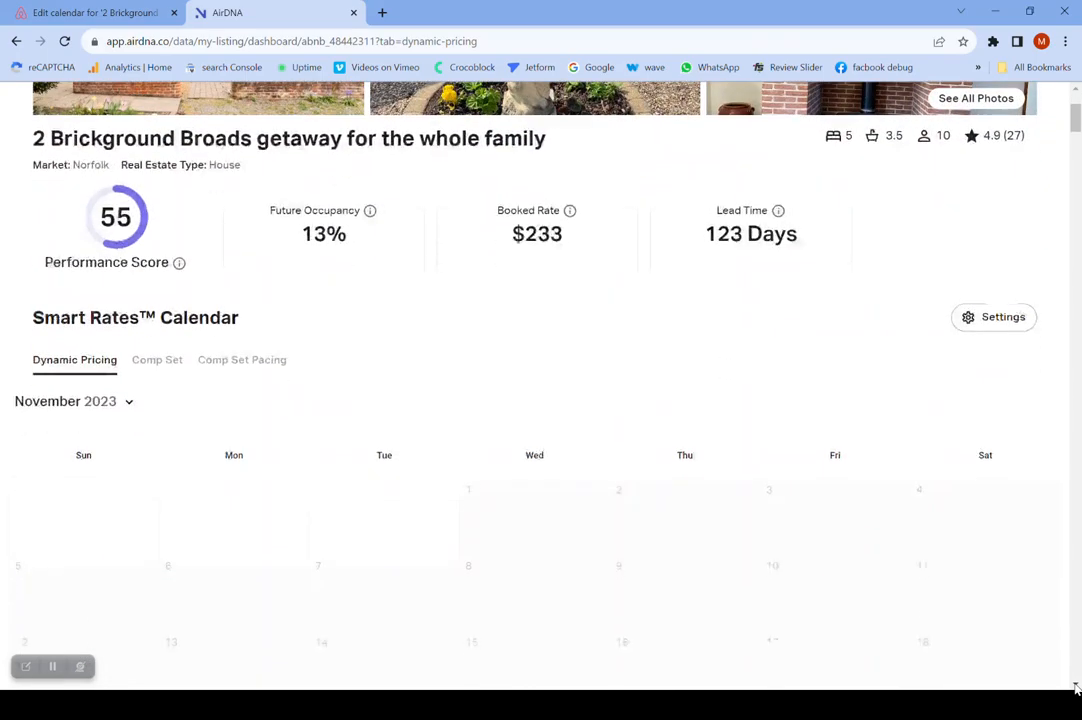
click(1076, 688)
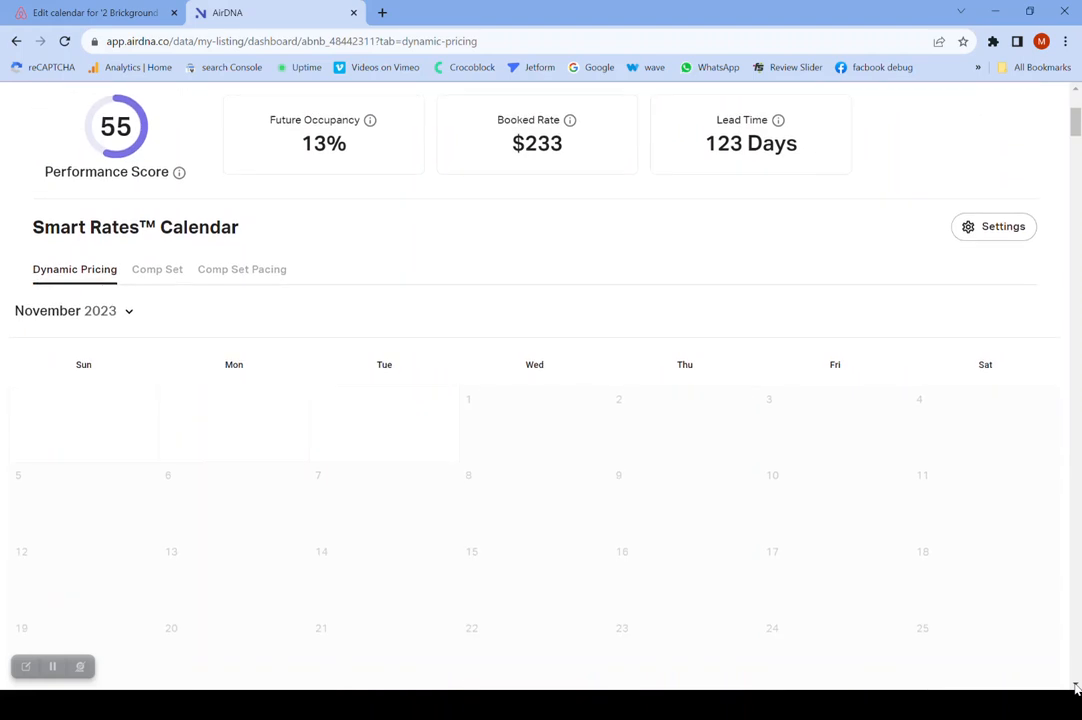
click(1076, 688)
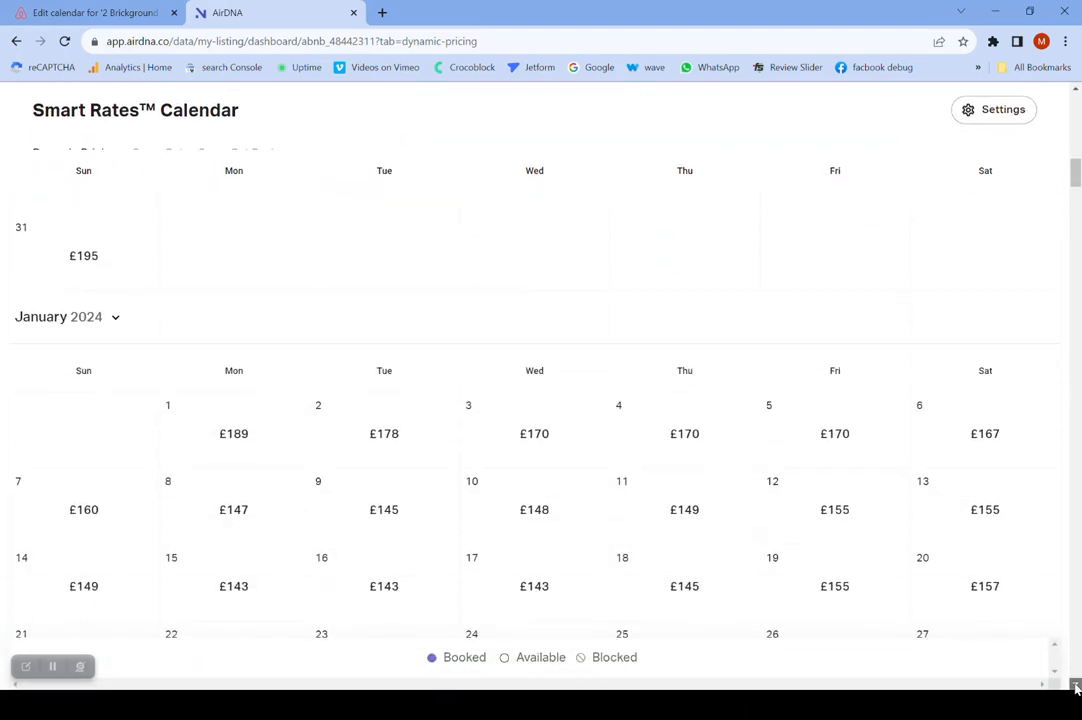
scroll(876, 546, down, 7)
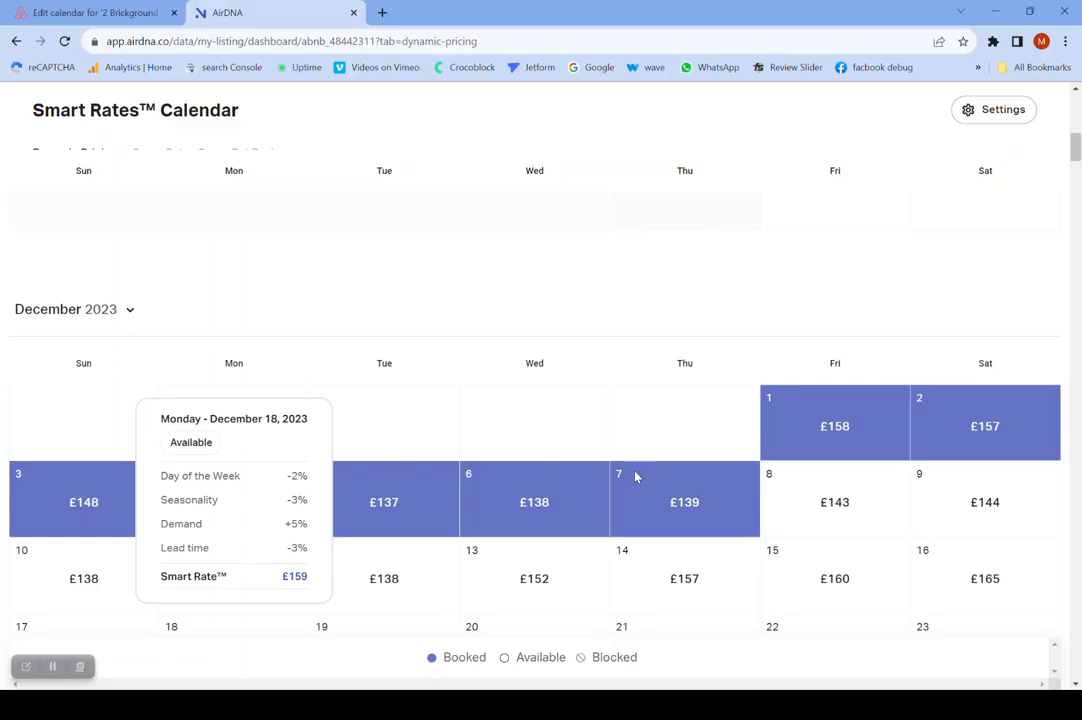
mouse_move(690, 465)
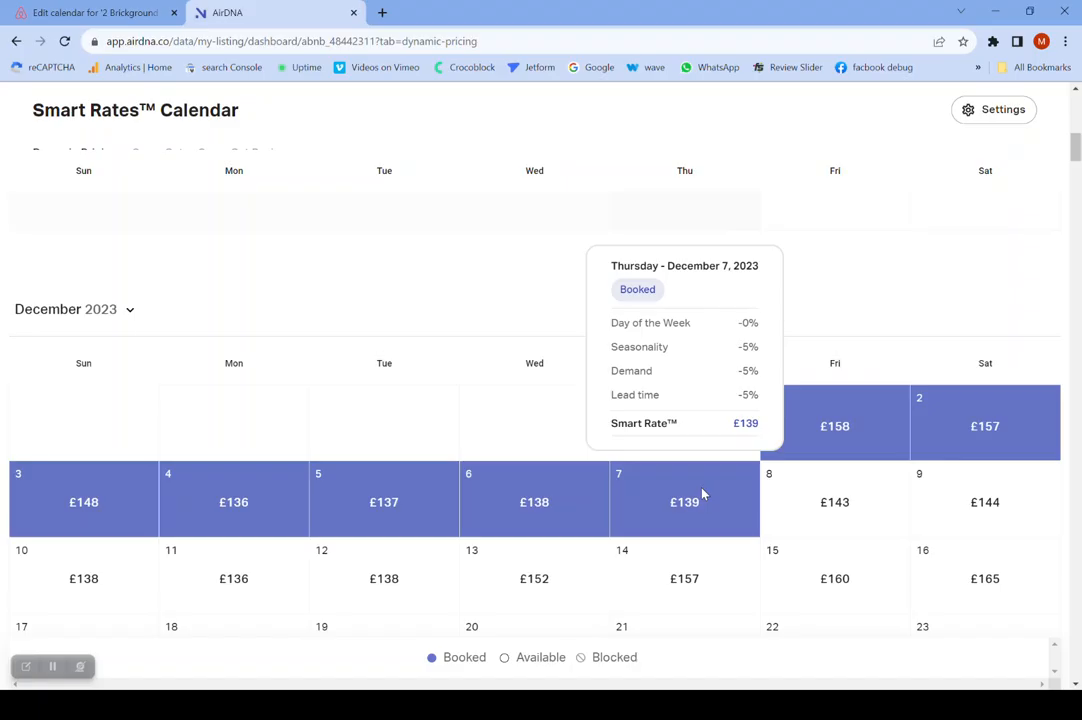
click(846, 501)
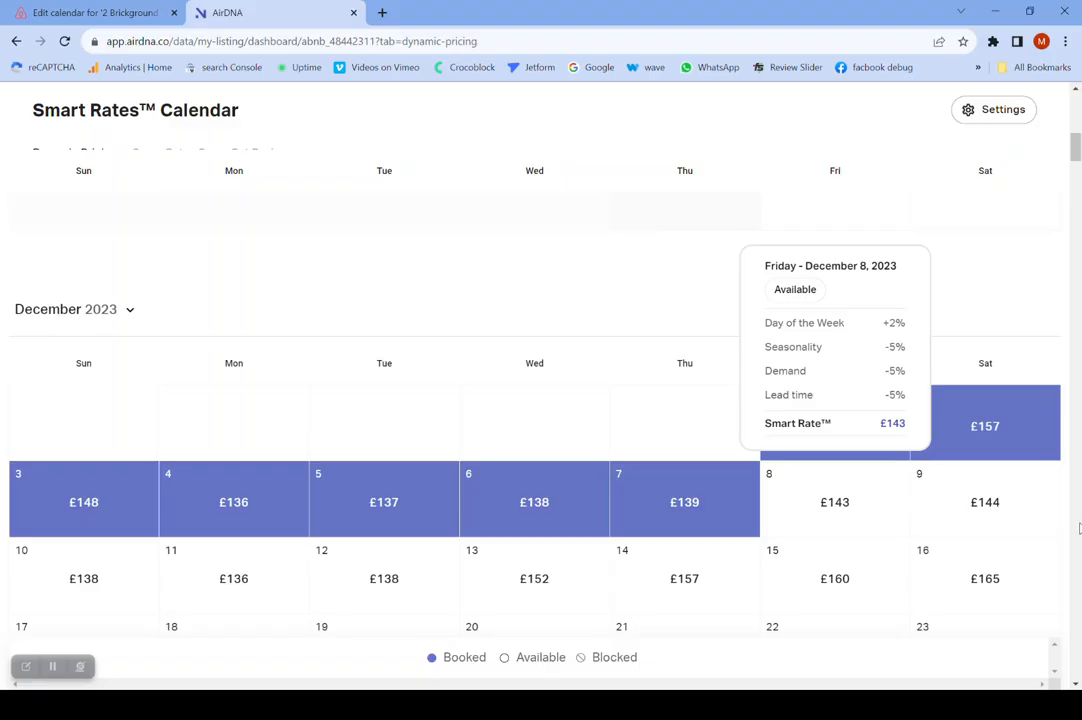
click(647, 307)
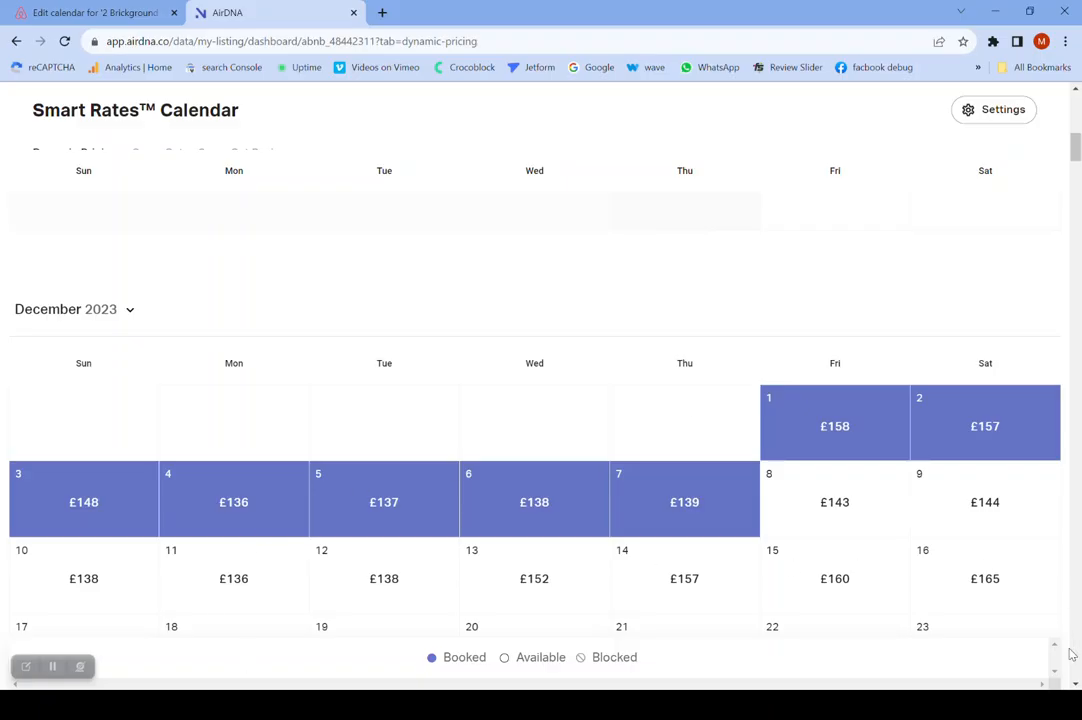
- Review the listing's suggested nightly rates and blocked dates month by month from December 2023 through October 2024
scroll(1076, 688, down, 1)
scroll(1076, 688, down, 2)
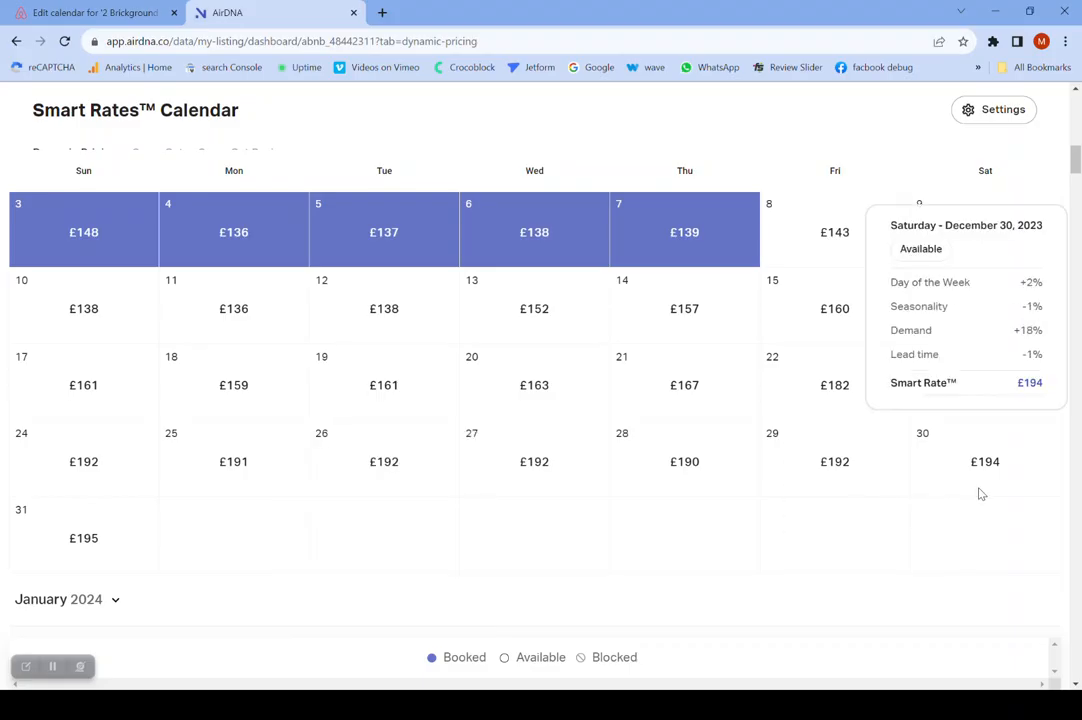
click(1076, 684)
drag(1076, 684, 1076, 684)
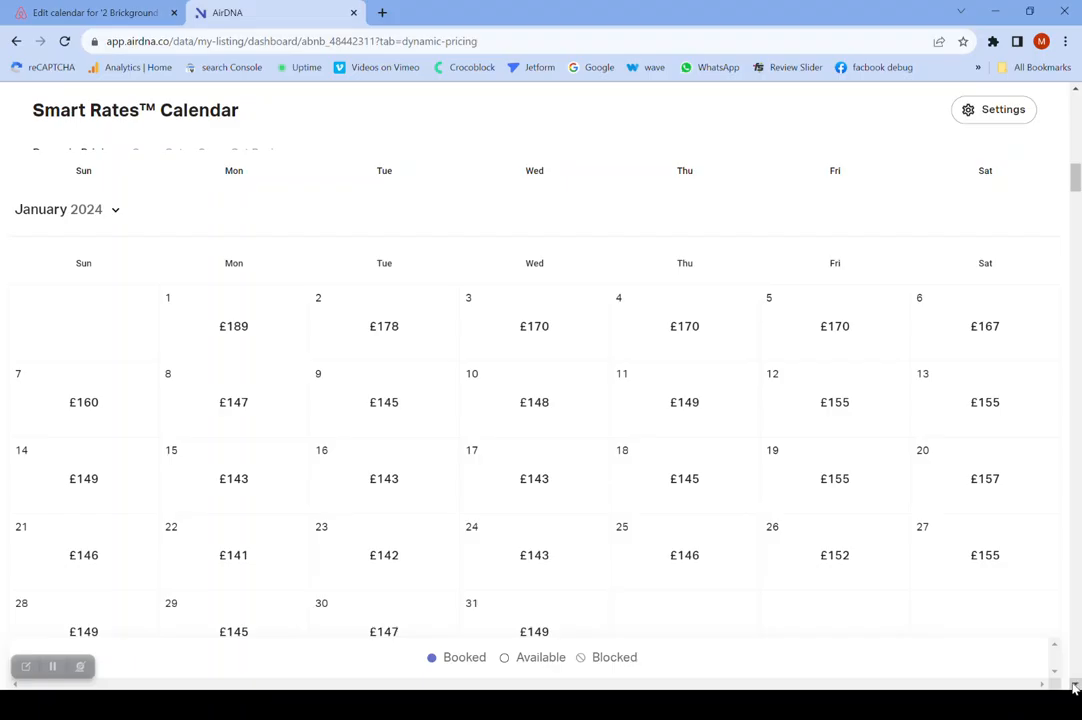
click(1076, 686)
click(1075, 686)
click(1075, 686)
click(1075, 686)
click(1075, 686)
click(1075, 686)
click(1075, 686)
click(1075, 686)
click(1075, 686)
click(1075, 686)
click(1075, 686)
click(1075, 686)
click(1075, 686)
click(1075, 686)
click(1075, 686)
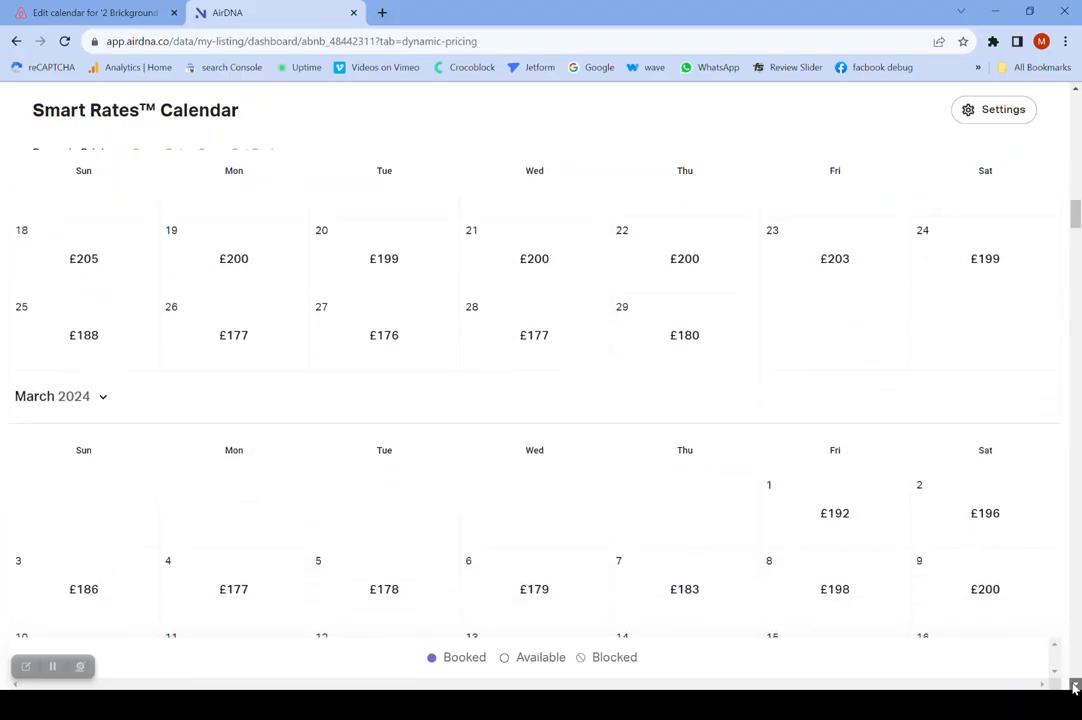
click(1075, 686)
click(1075, 686)
click(1075, 686)
click(1075, 686)
click(1075, 686)
click(1075, 686)
click(1075, 686)
click(1075, 686)
click(1075, 686)
click(1075, 686)
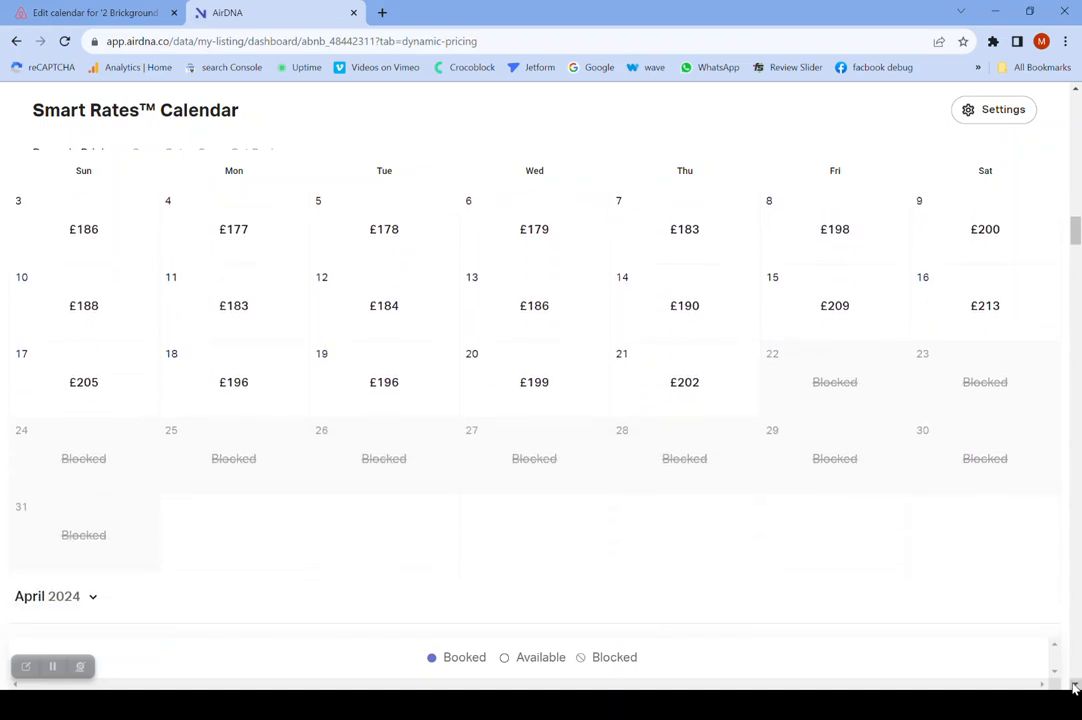
click(1075, 686)
click(1075, 686)
click(1075, 686)
click(1075, 686)
click(1075, 686)
click(1075, 686)
click(1075, 686)
click(1075, 686)
click(1075, 686)
click(1075, 686)
click(1075, 686)
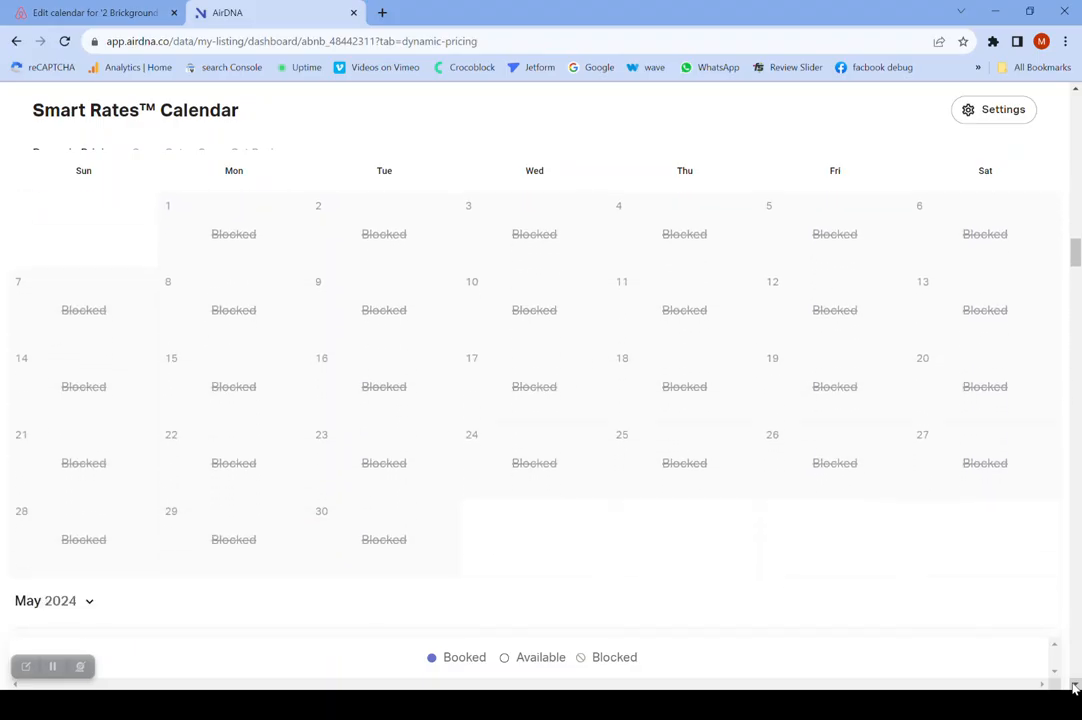
click(1075, 686)
click(1075, 686)
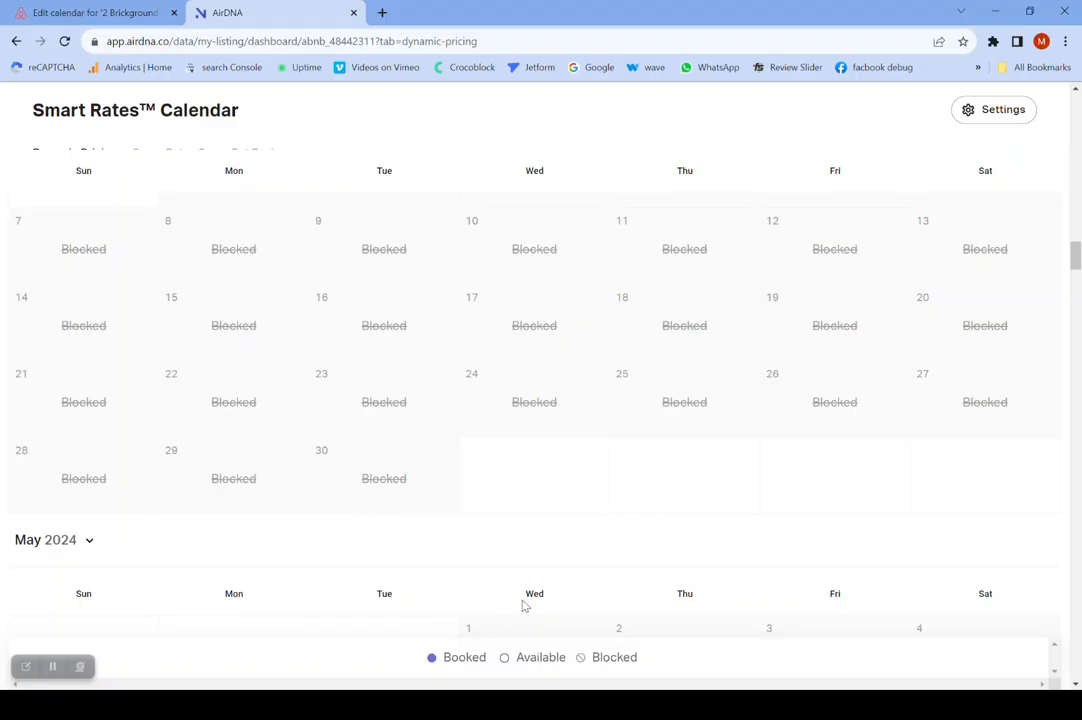
click(1077, 686)
drag(1077, 686, 1077, 686)
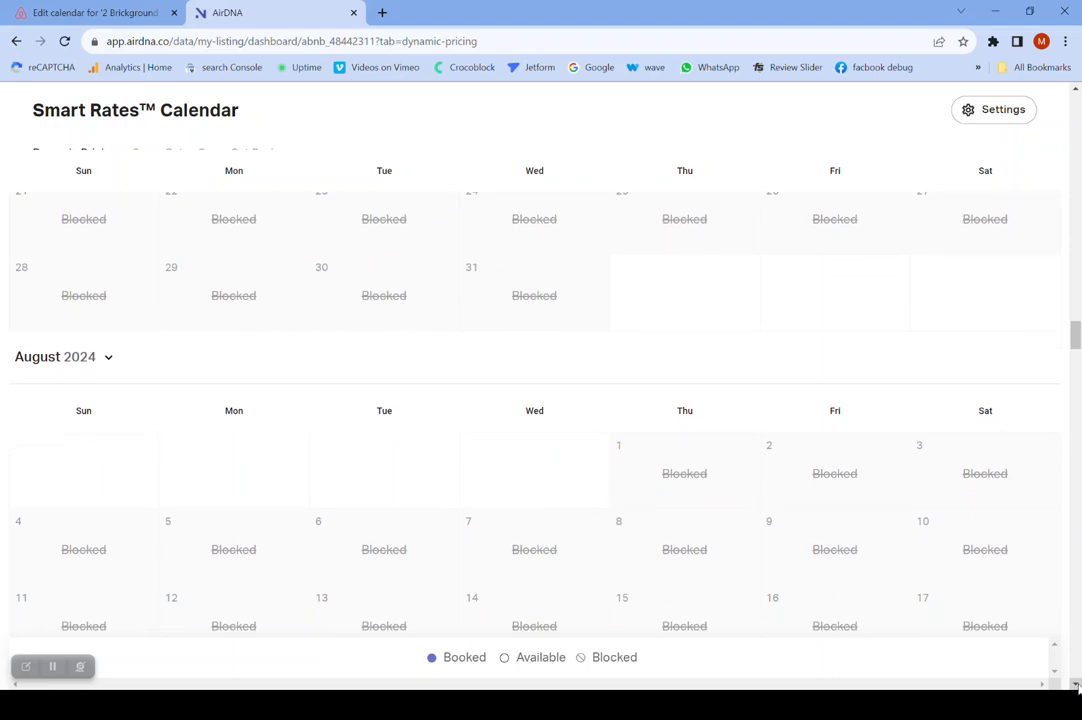
drag(1077, 686, 1077, 686)
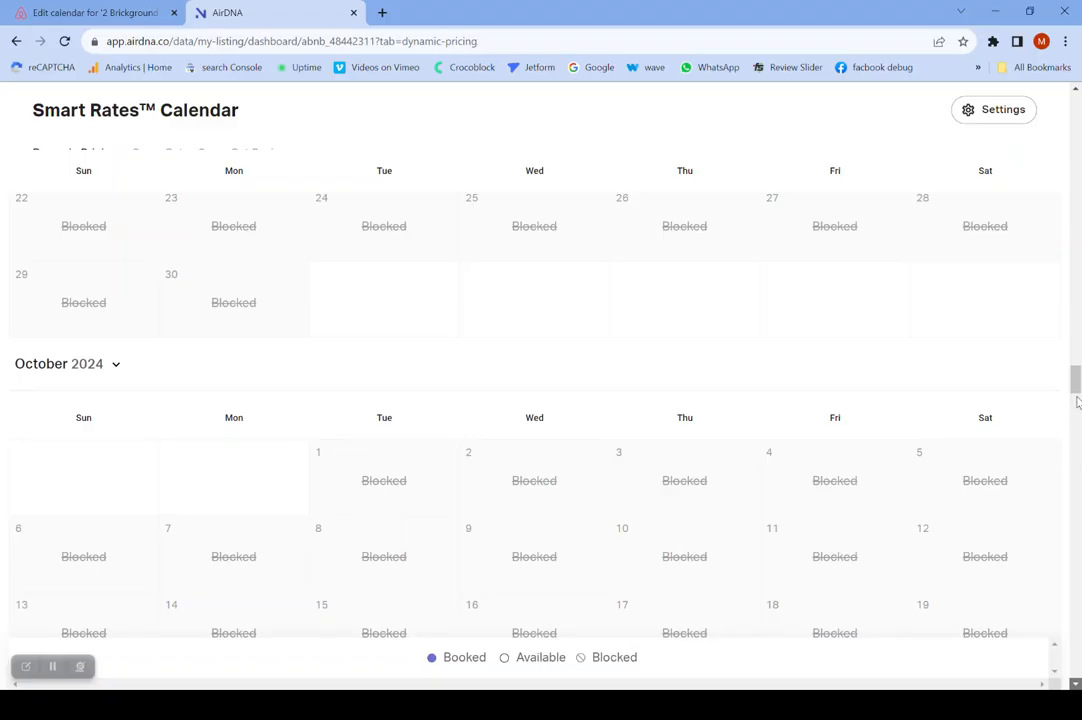
- Return to the start of the Smart Rates Calendar and review the December 2023 rates again
drag(1079, 381, 1077, 100)
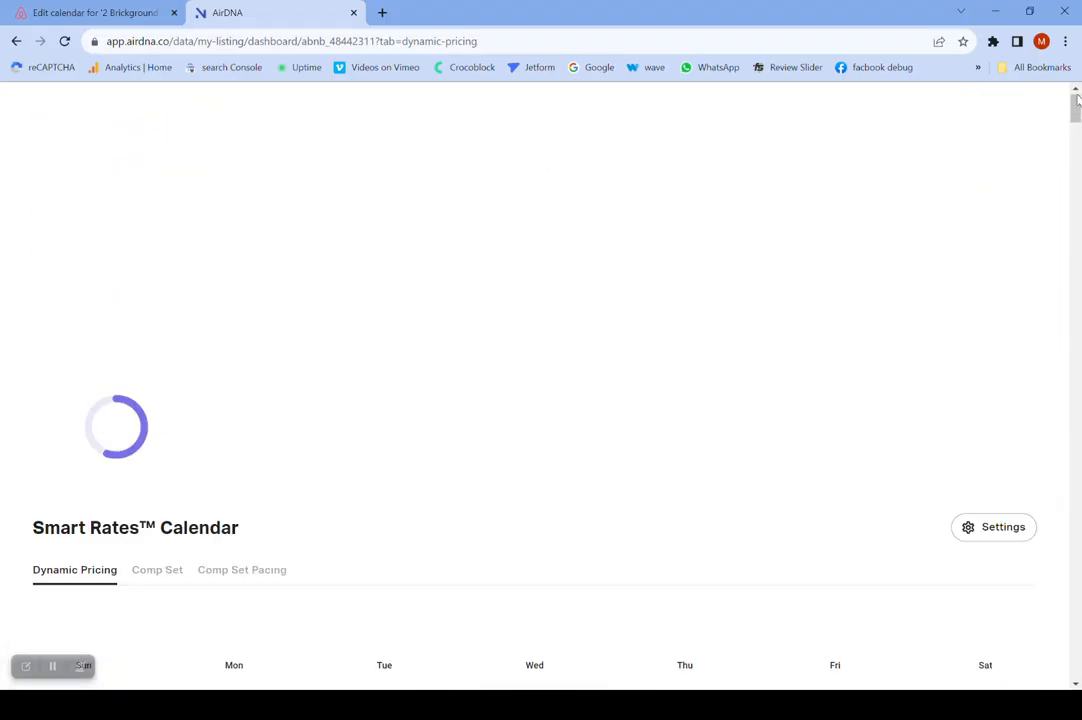
click(1076, 684)
click(1076, 684)
click(1076, 684)
click(1076, 684)
click(1076, 684)
click(1076, 684)
click(1076, 684)
click(1076, 684)
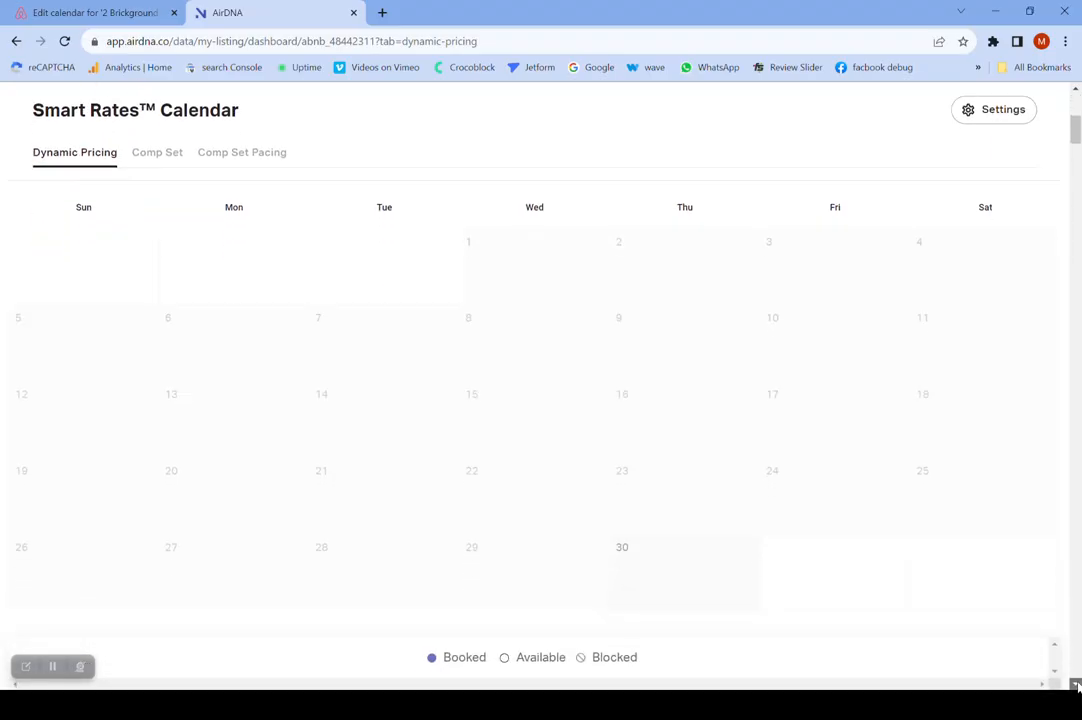
click(1076, 684)
click(1076, 684)
click(1076, 684)
click(1076, 684)
click(1076, 684)
click(1076, 684)
click(1076, 684)
click(1076, 684)
click(1076, 684)
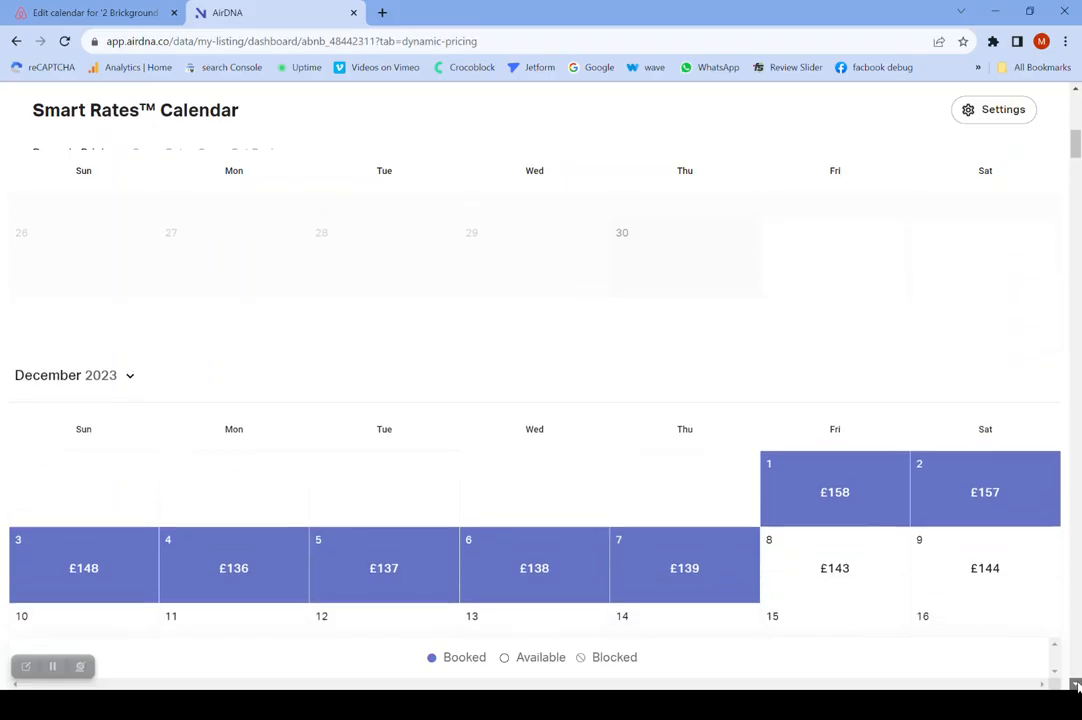
click(1076, 684)
click(1076, 684)
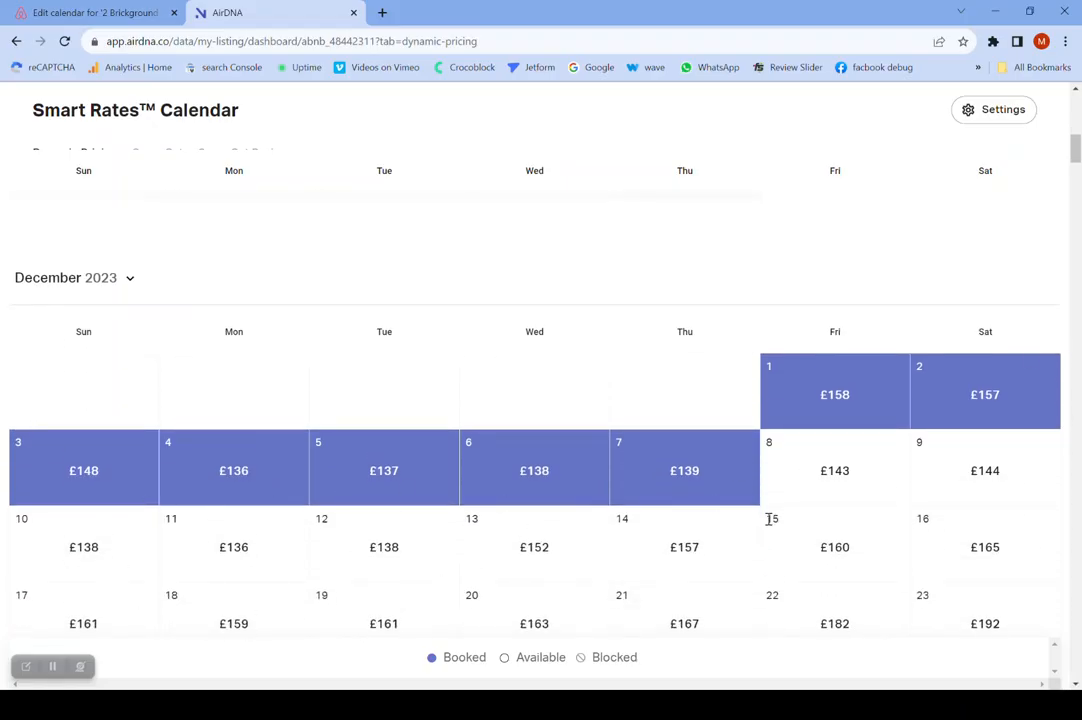
- Open the price settings of the listing's Smart Rates Calendar
click(1077, 93)
click(1077, 93)
click(1077, 93)
click(1077, 93)
click(1077, 93)
click(1077, 93)
click(1077, 93)
click(1077, 93)
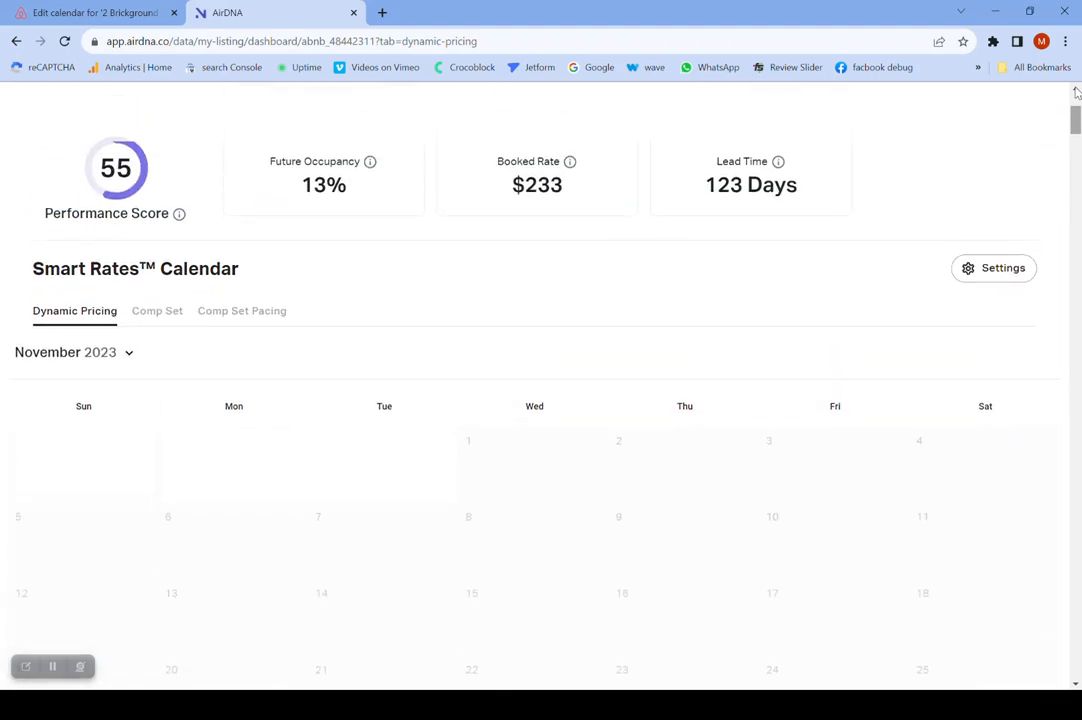
click(1077, 93)
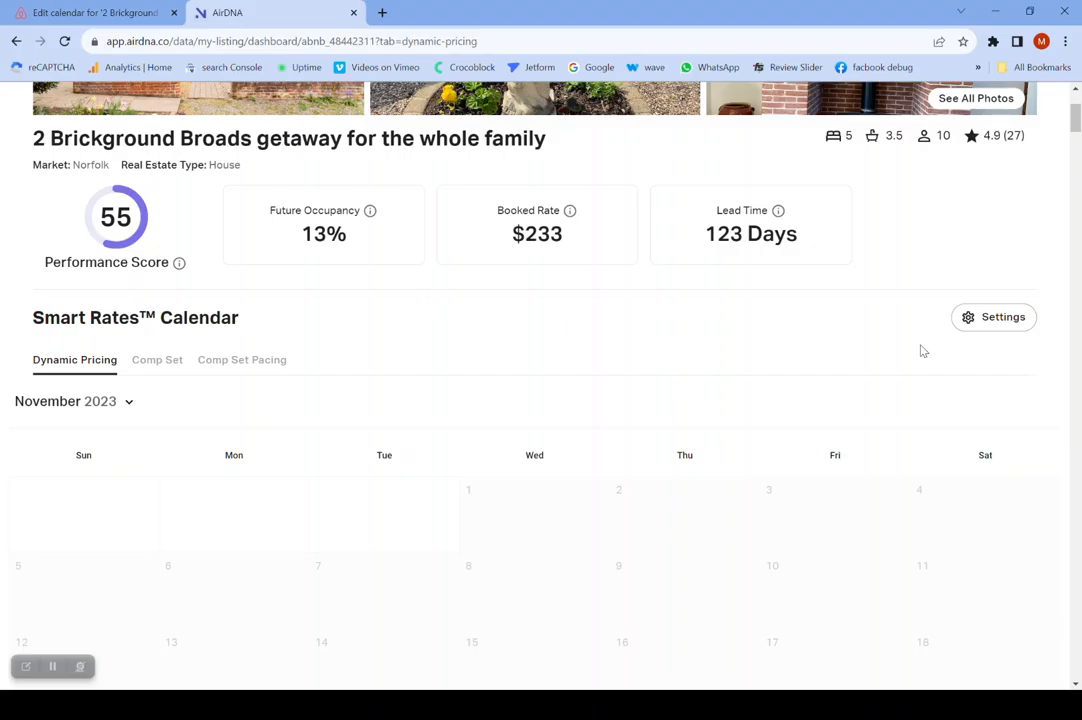
click(982, 330)
click(993, 317)
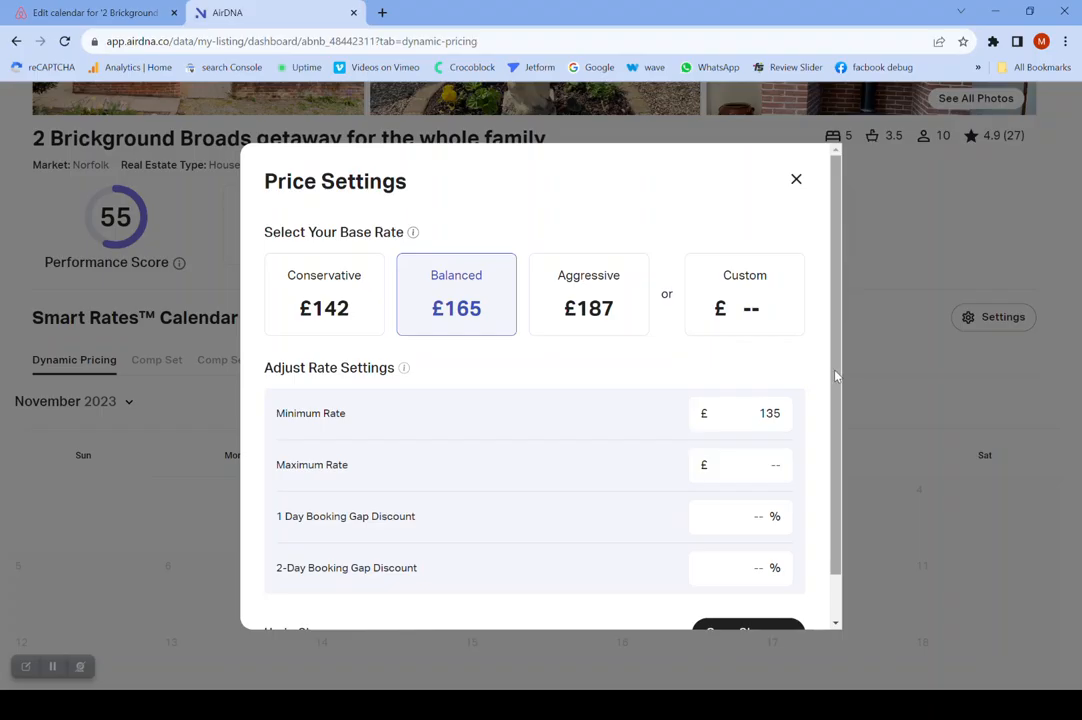
- Set the listing's base rate to Aggressive at £187 and save the price settings
scroll(840, 425, down, 1)
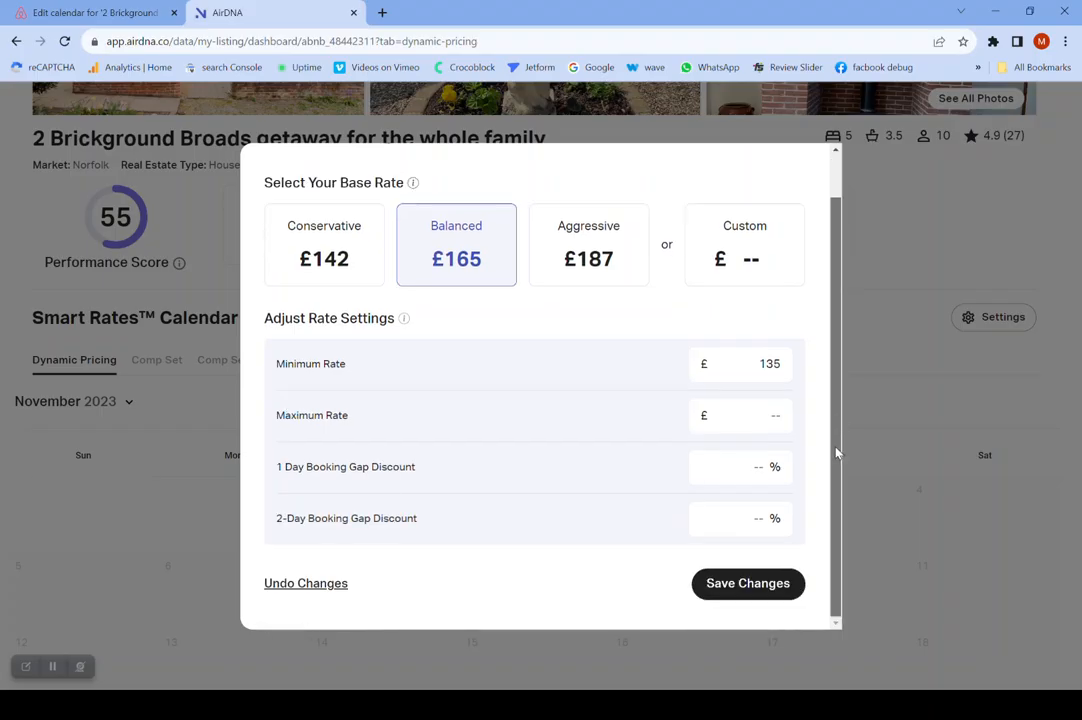
click(588, 264)
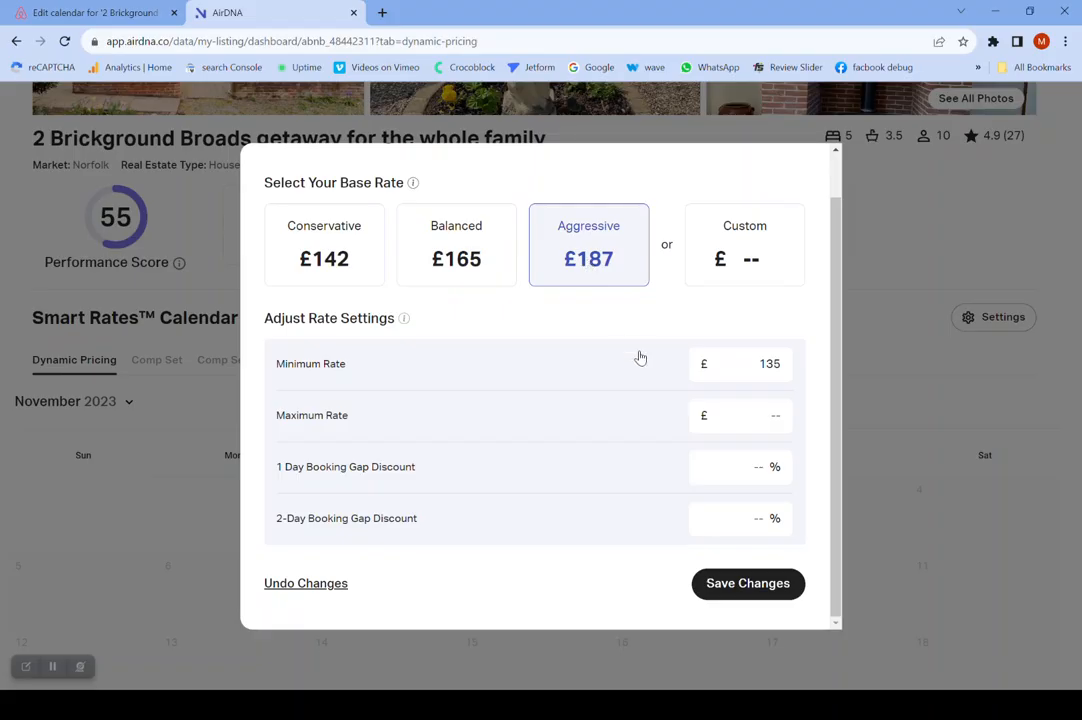
click(745, 588)
right_click(745, 590)
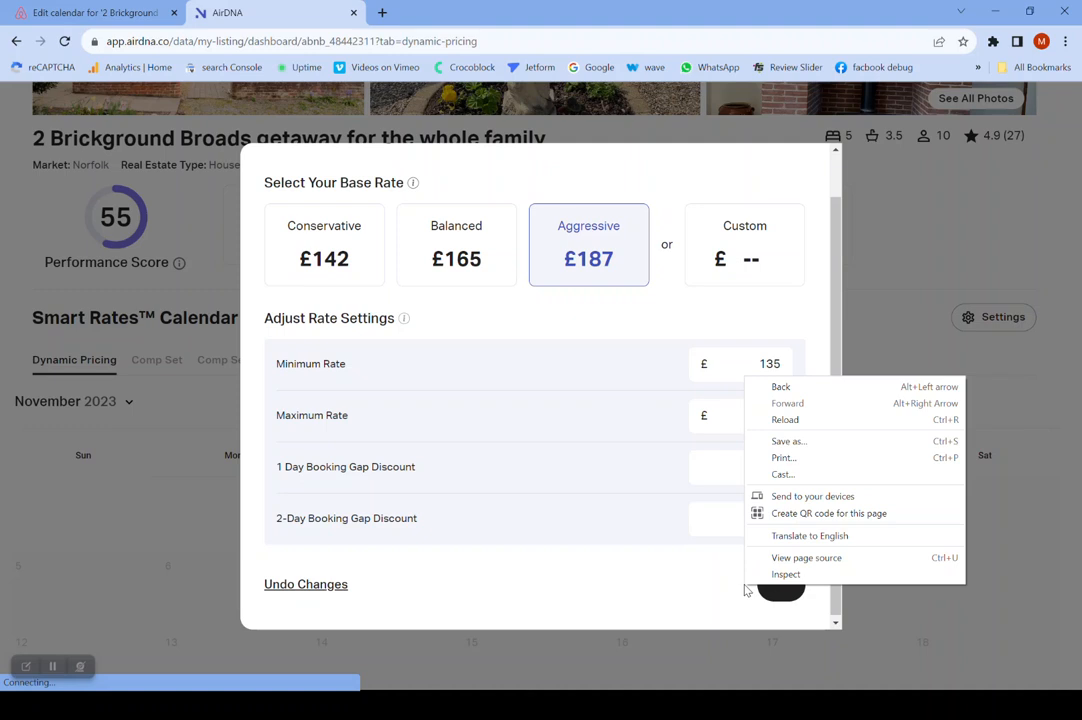
click(769, 591)
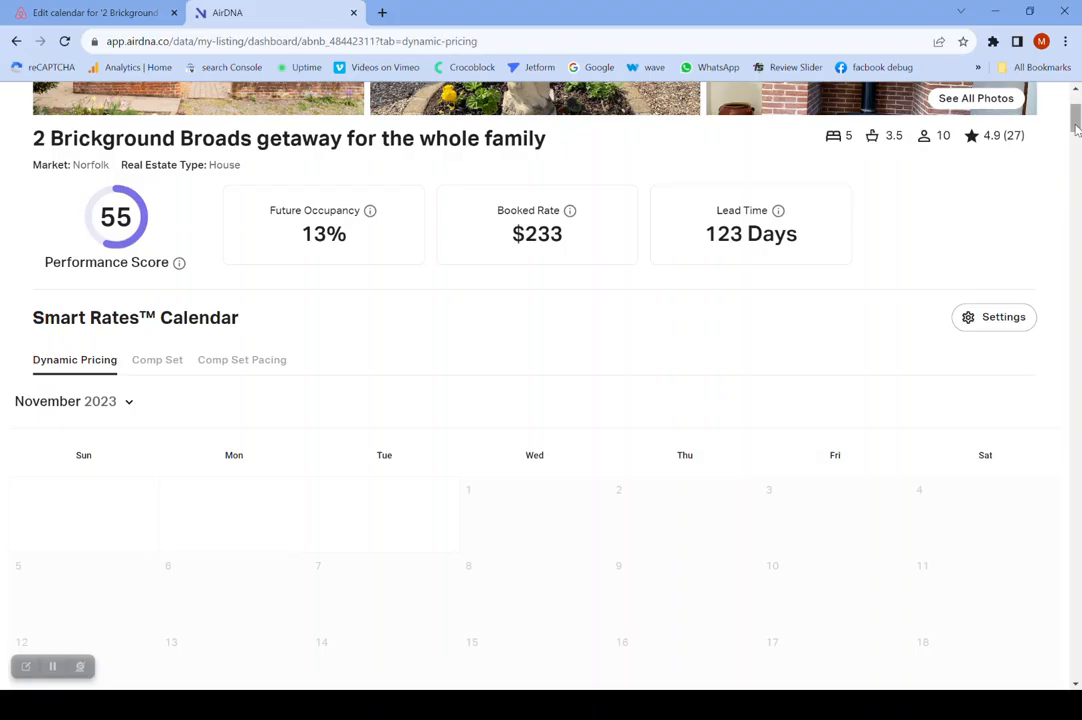
- Check the December 2023 nightly rates in the calendar under the Aggressive base rate
click(1076, 685)
click(1076, 685)
click(1076, 685)
click(1076, 685)
click(1076, 685)
click(1076, 685)
click(1076, 685)
click(1076, 685)
click(1076, 685)
click(1076, 685)
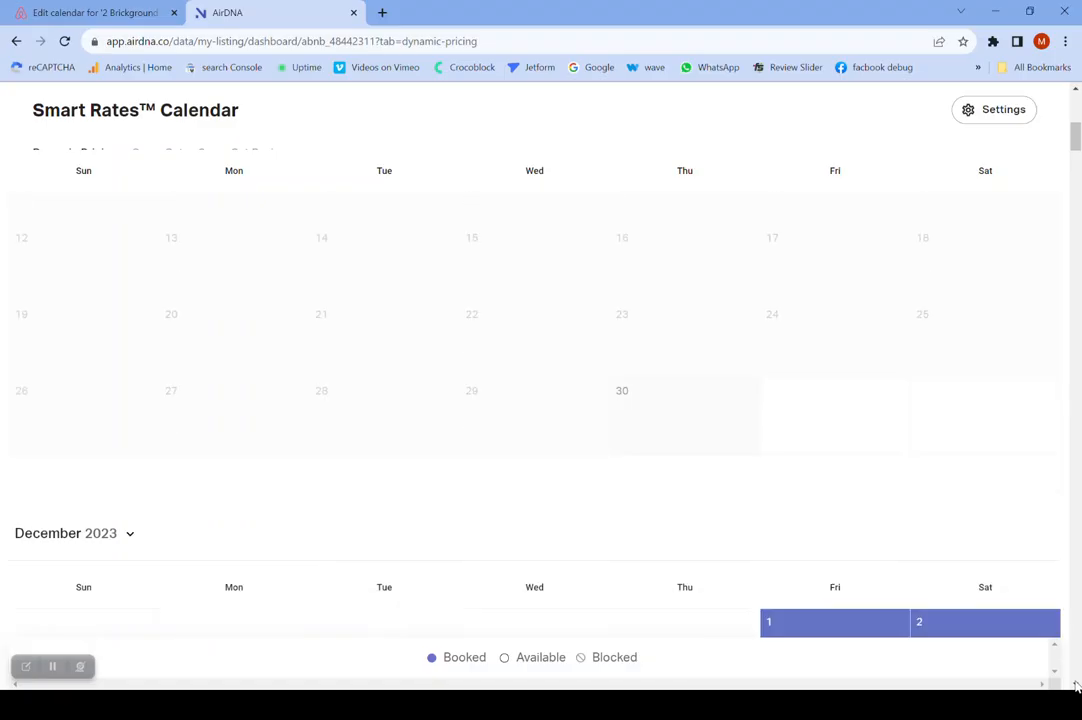
click(1076, 685)
click(1076, 685)
click(1076, 685)
- Look over the December 2023 rates once more and switch from Dynamic Pricing to the listing's Comp Set
click(1076, 685)
click(1076, 685)
click(1076, 685)
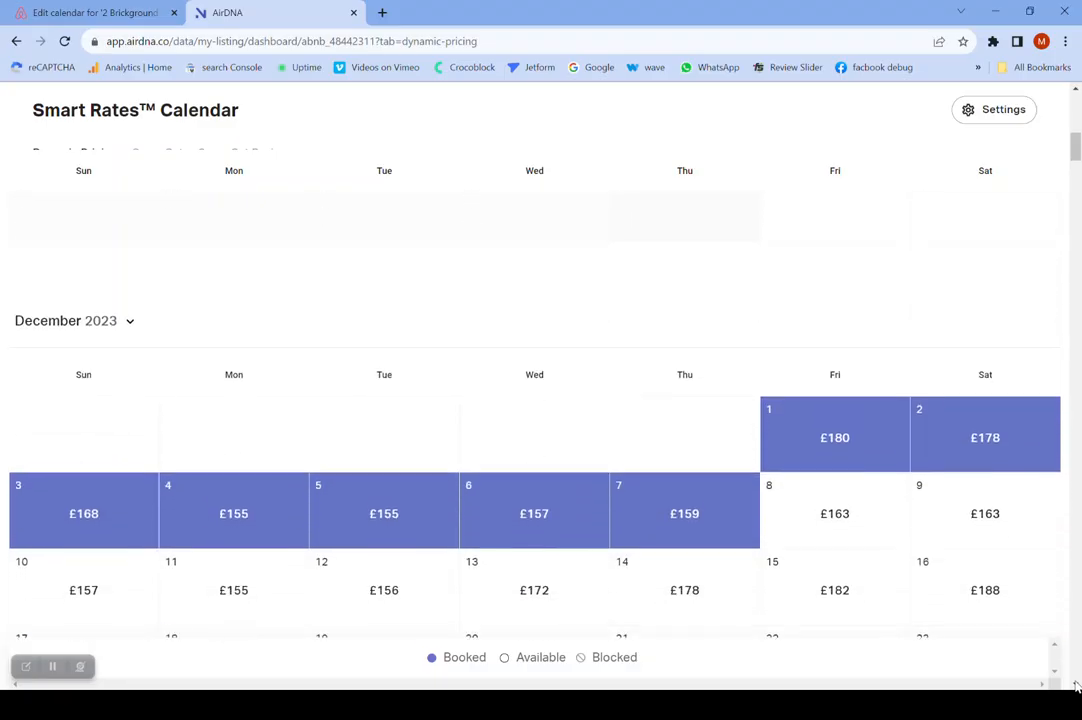
click(1076, 685)
click(1076, 685)
click(1076, 685)
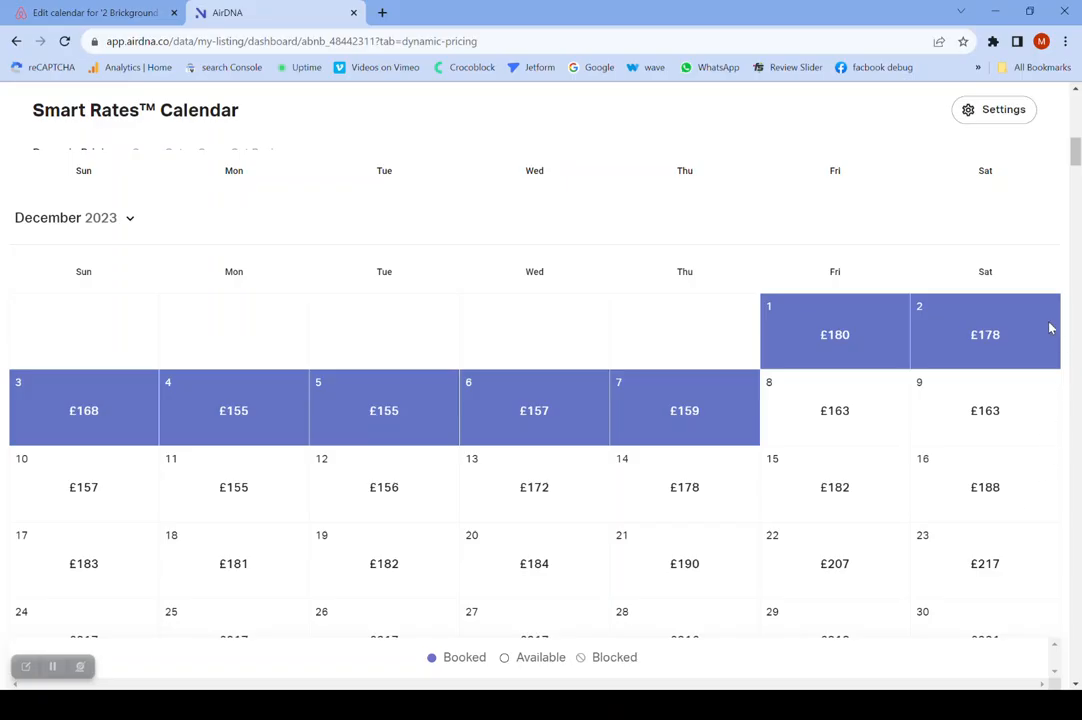
click(1076, 92)
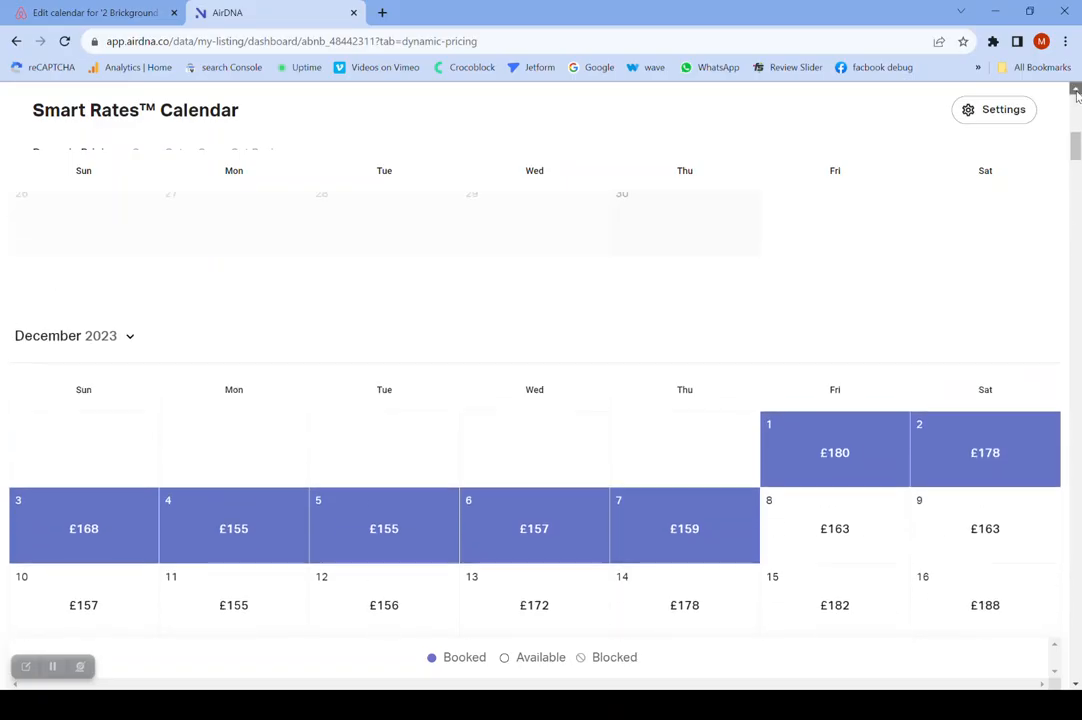
click(1076, 93)
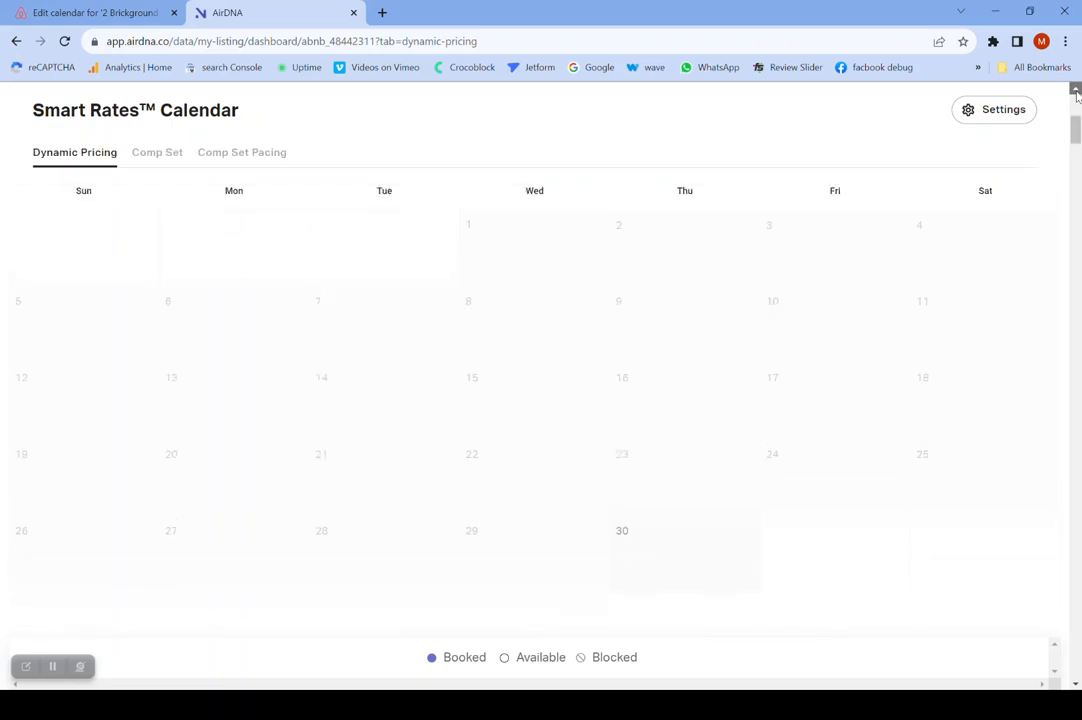
click(1076, 92)
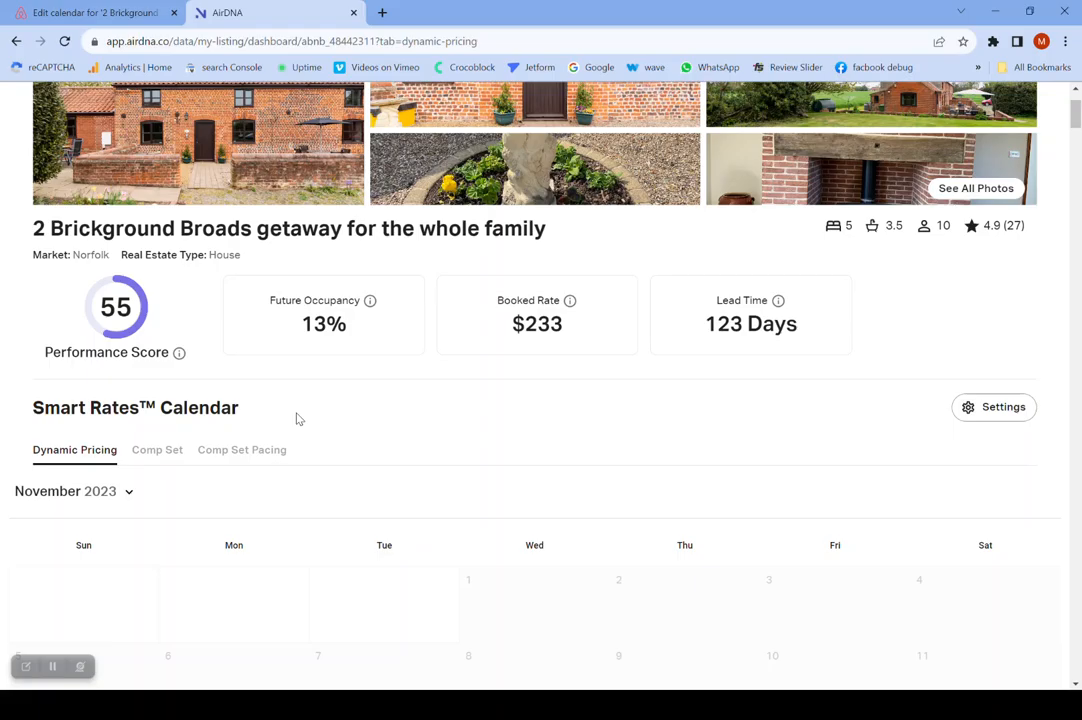
click(157, 451)
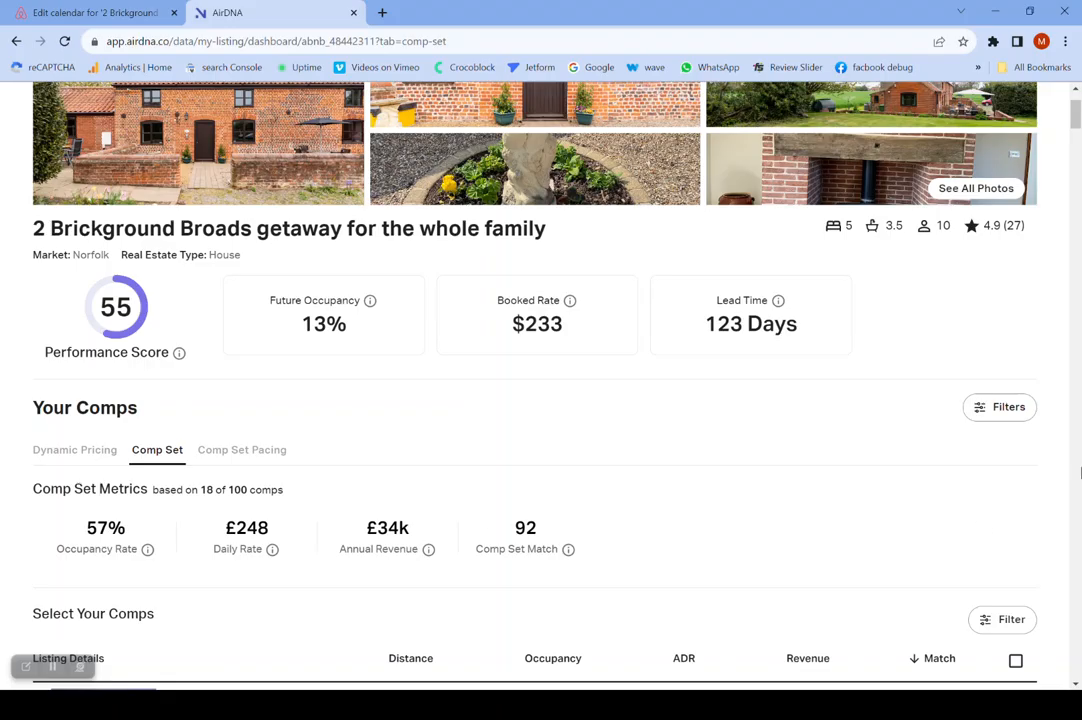
- Examine the comparable listings in the Comp Set, comparing their distance, occupancy, ADR, revenue, match and selection
scroll(1076, 686, down, 3)
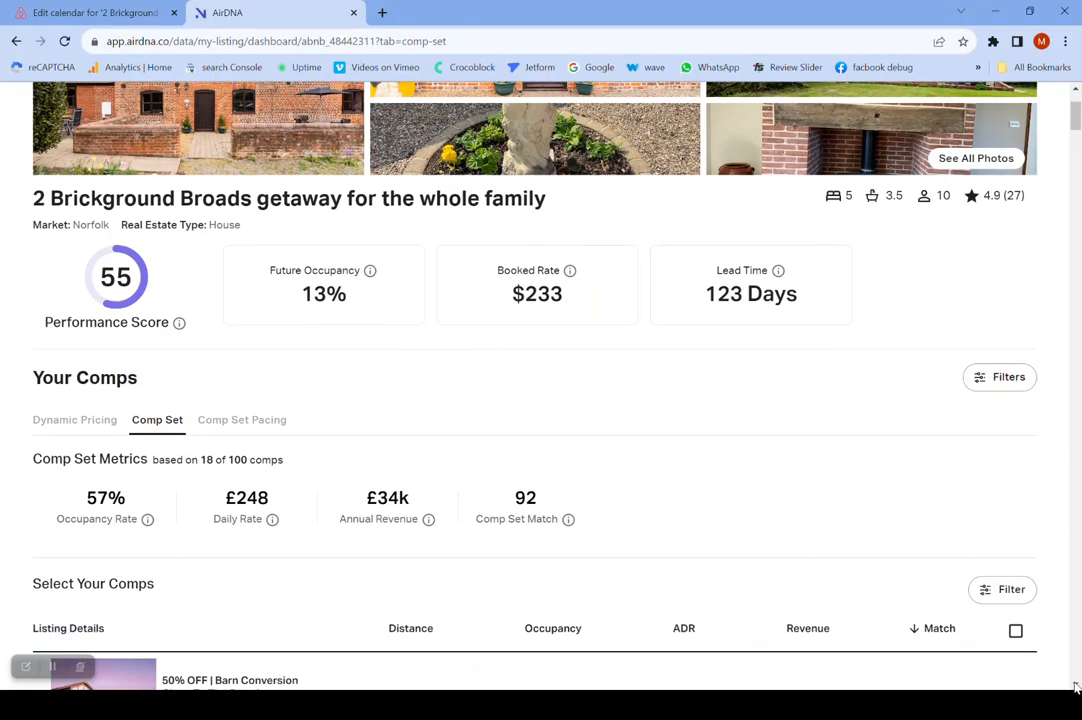
scroll(1076, 686, down, 1)
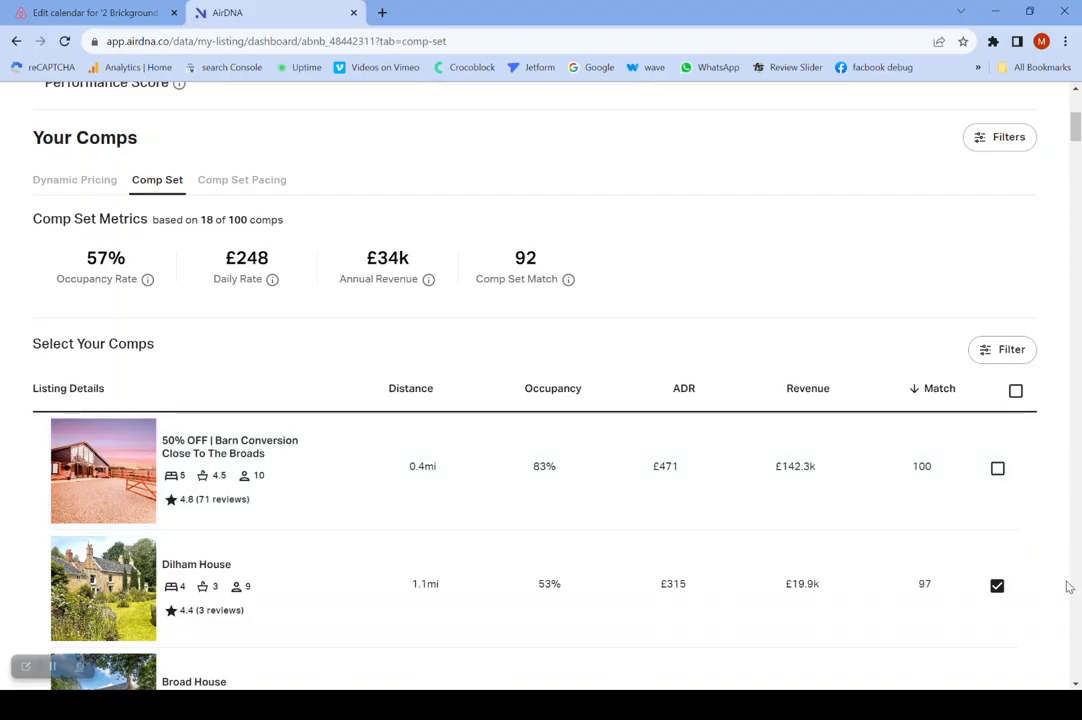
click(1075, 684)
click(1076, 685)
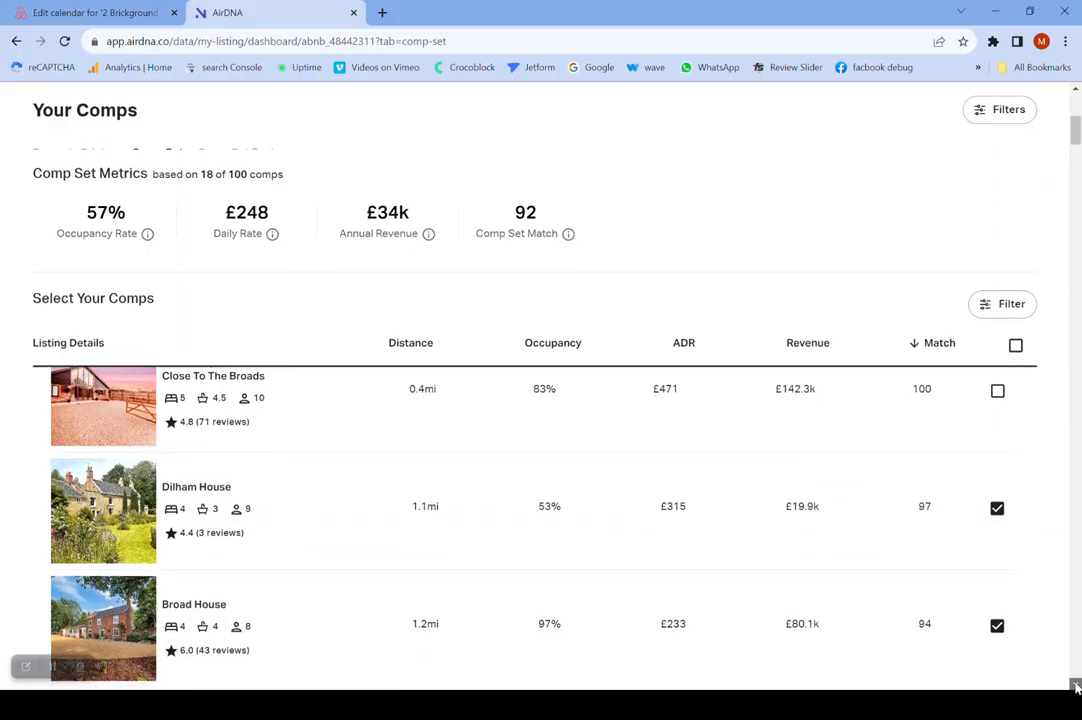
click(1076, 92)
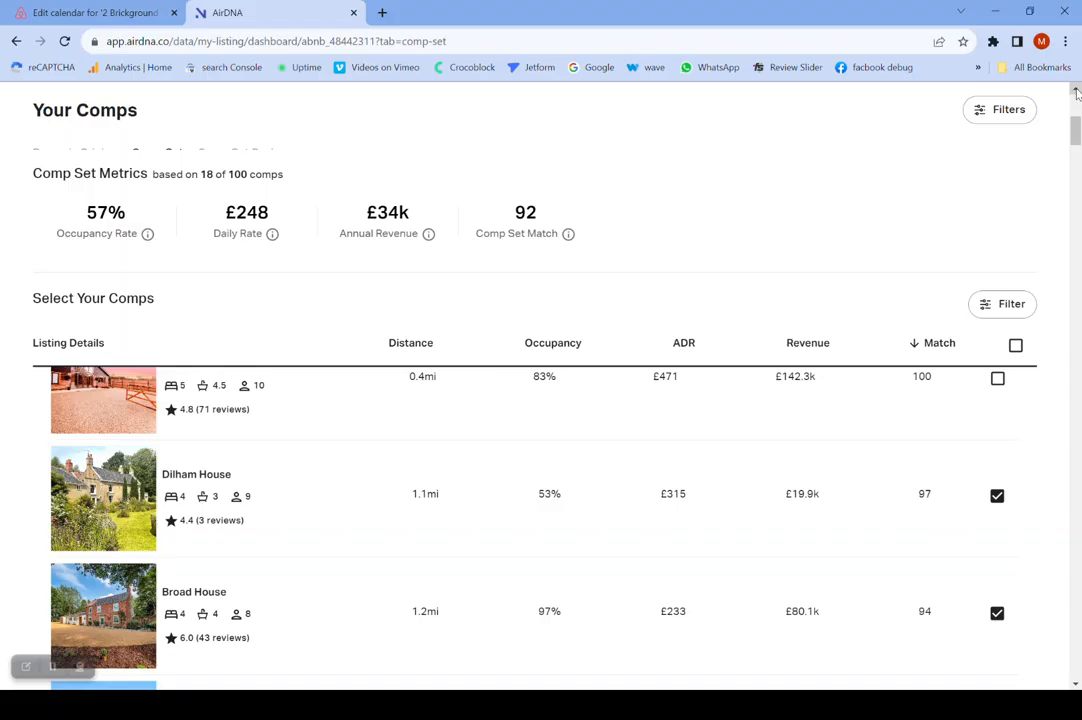
click(1078, 338)
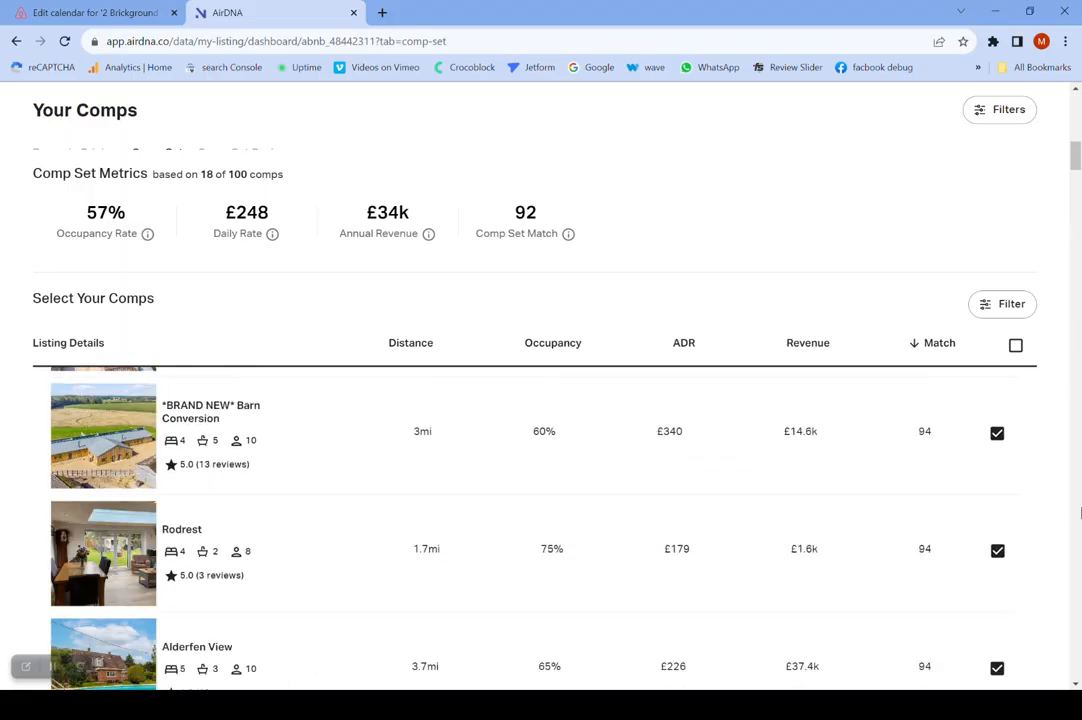
click(1077, 685)
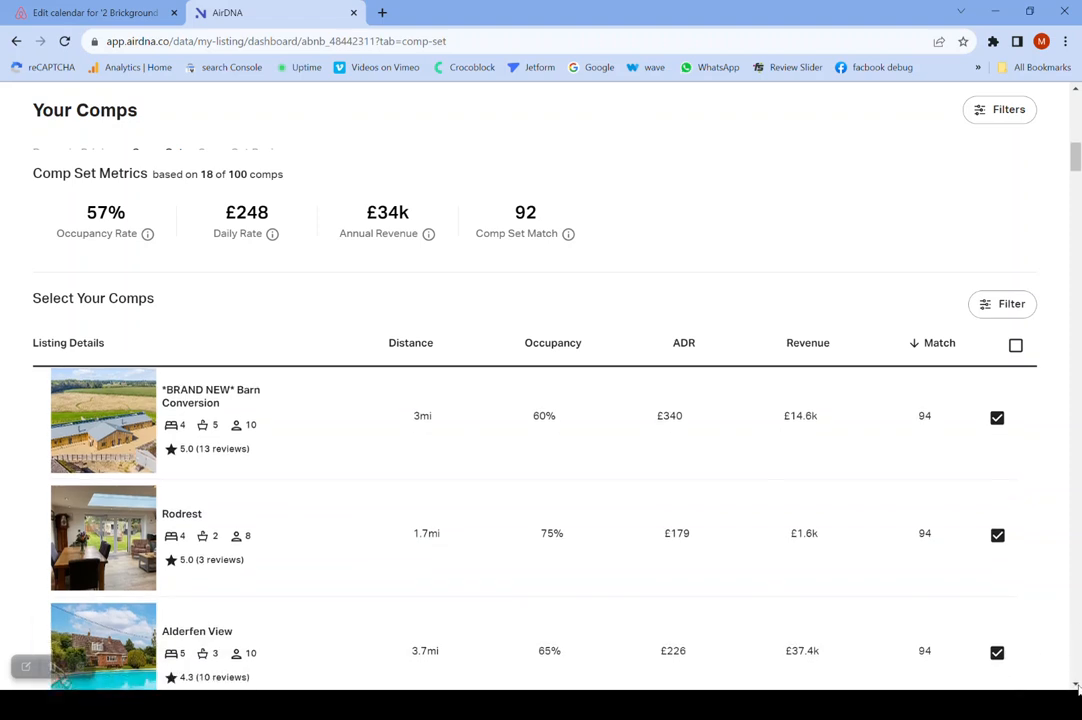
click(1077, 685)
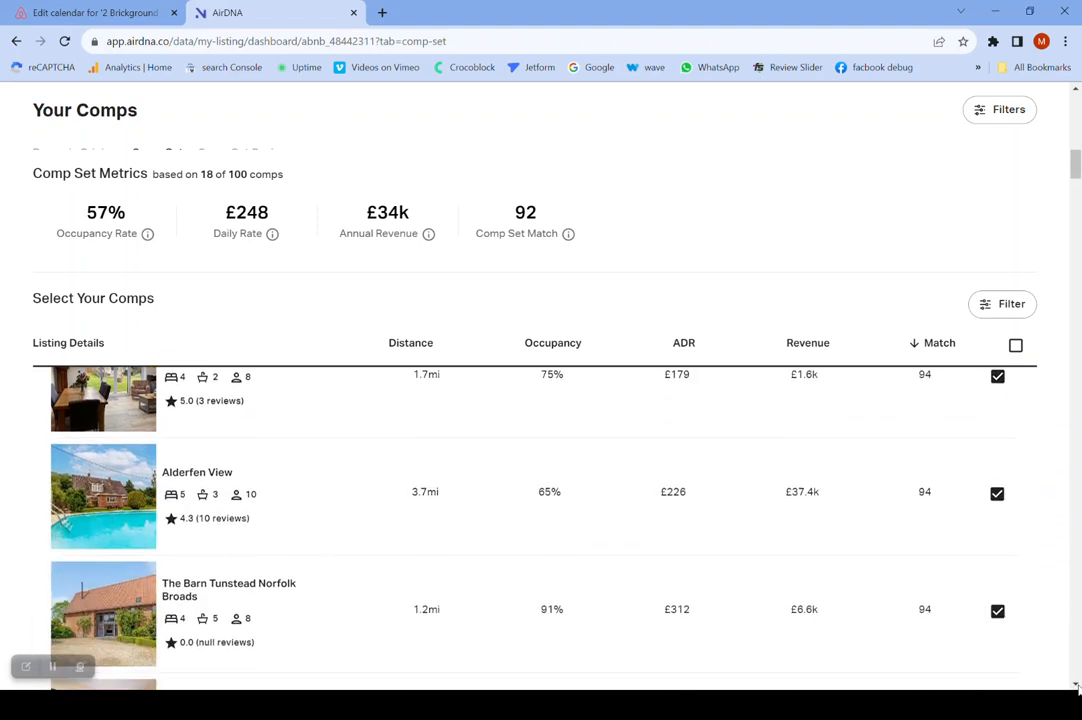
- Select the listing "50% OFF | Barn Conversion Close To The Broads" for inclusion in the comp set
click(1076, 91)
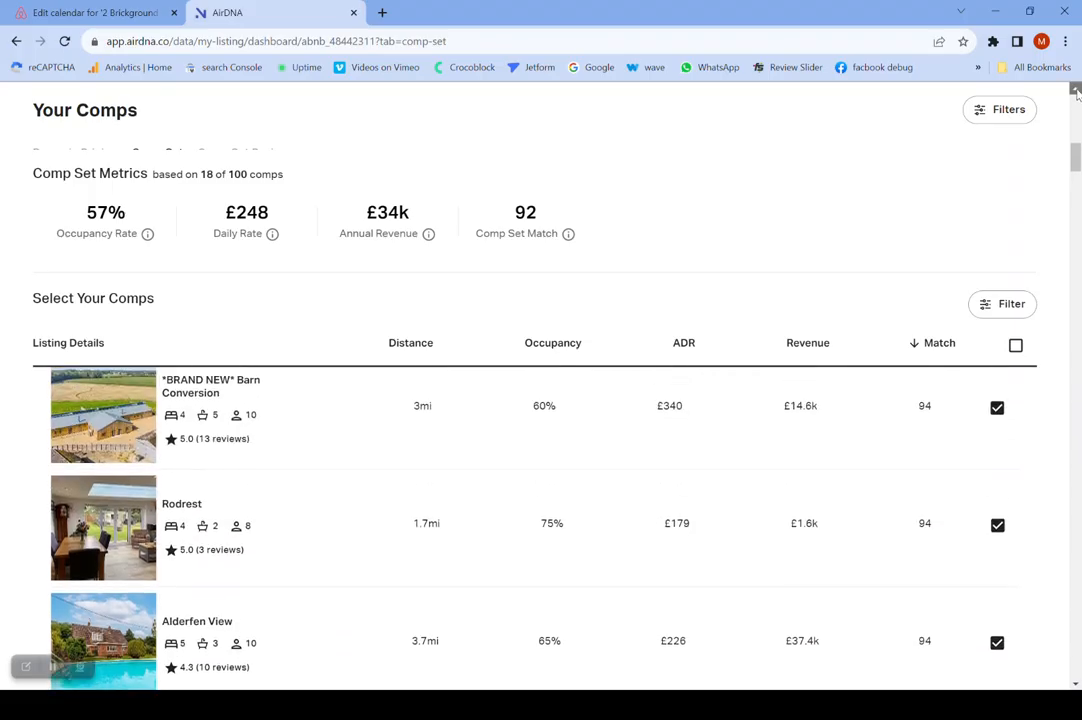
click(1076, 91)
scroll(1075, 90, up, 4)
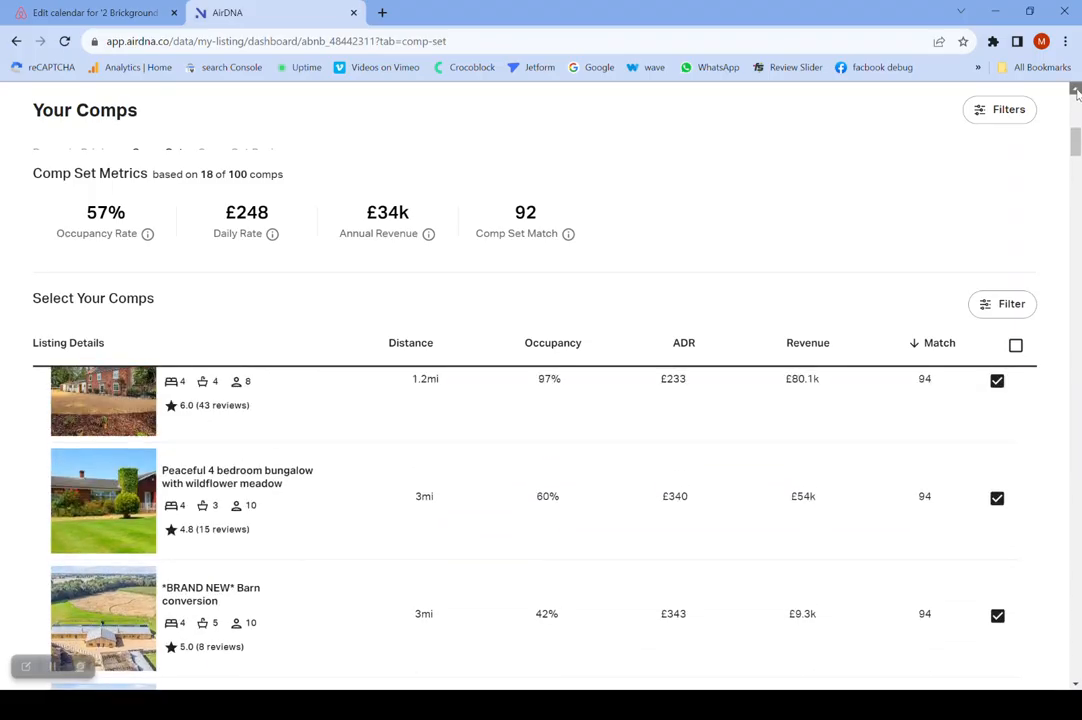
scroll(1075, 90, up, 3)
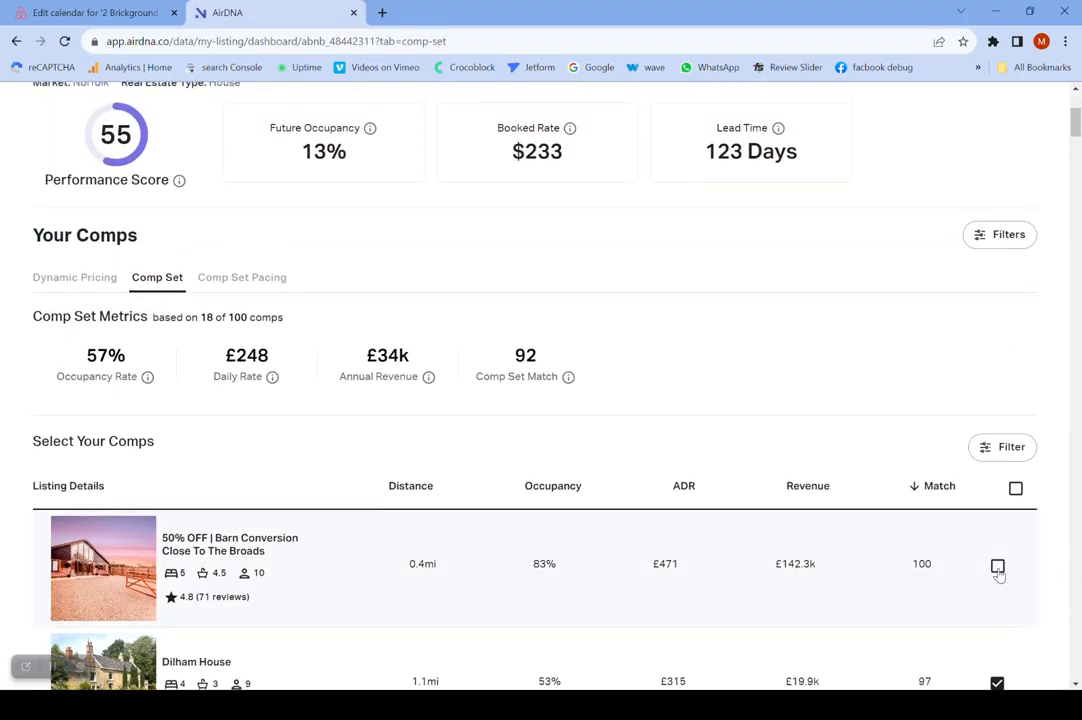
click(998, 567)
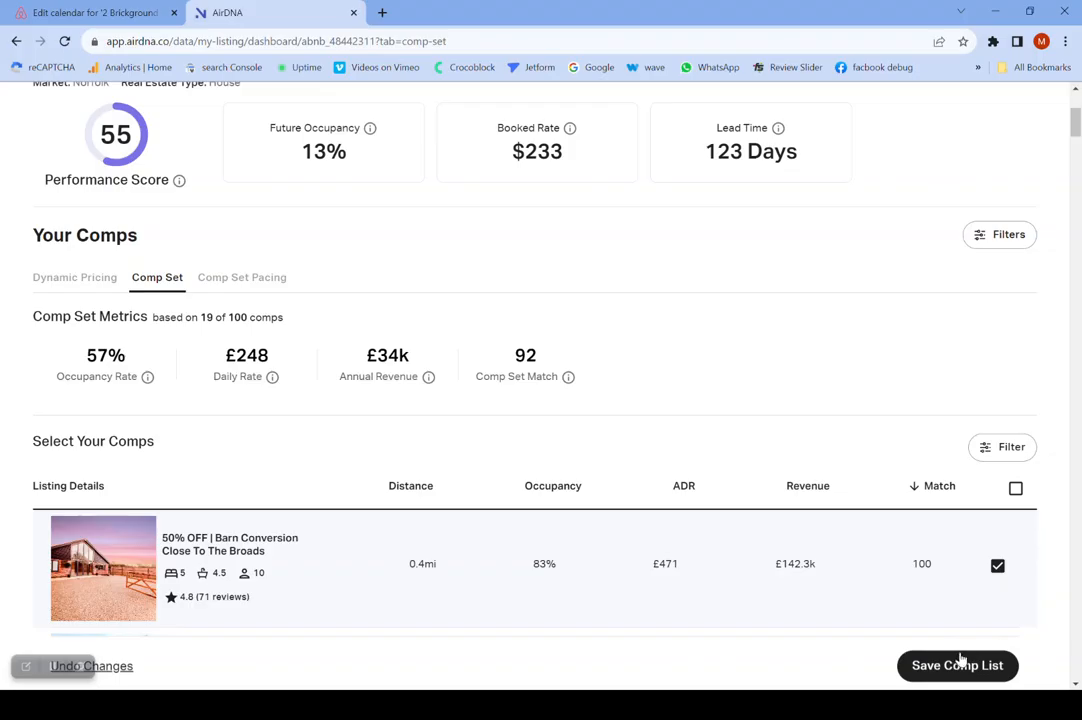